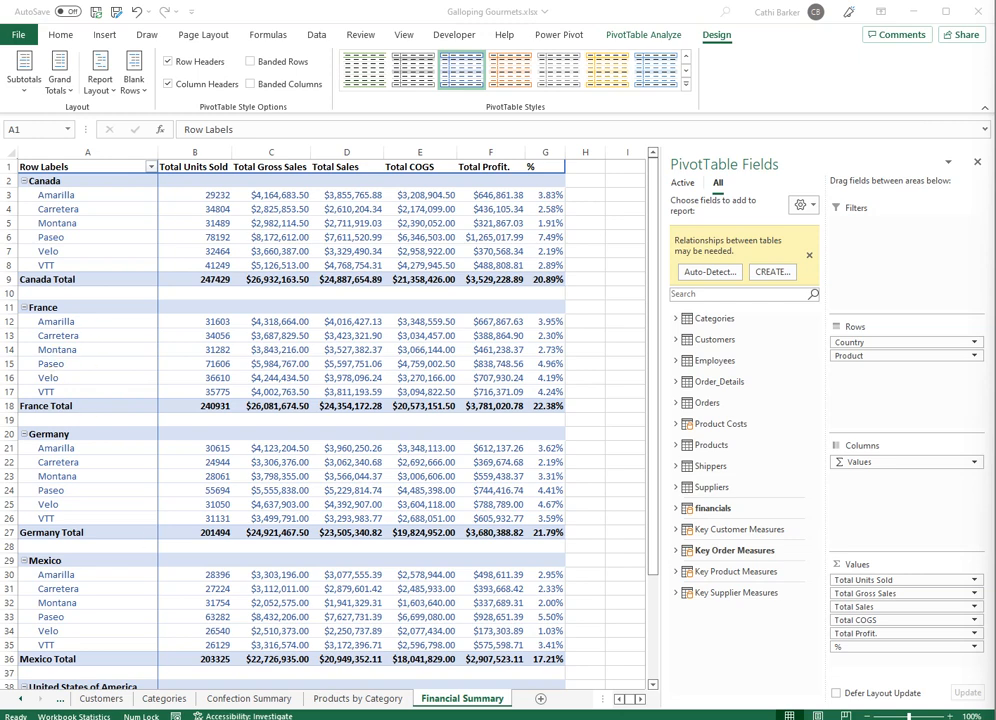
# - Insert two blank rows above the PivotTable on the Products by Category sheet
pyautogui.click(380, 699)
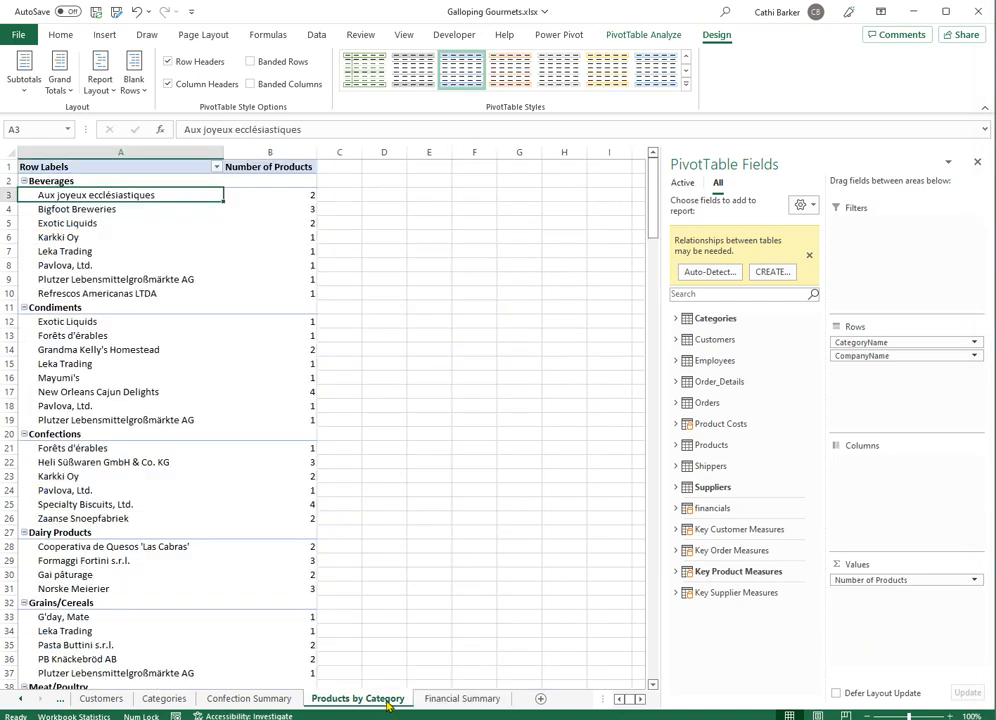
pyautogui.moveTo(304, 480)
pyautogui.click(7, 166)
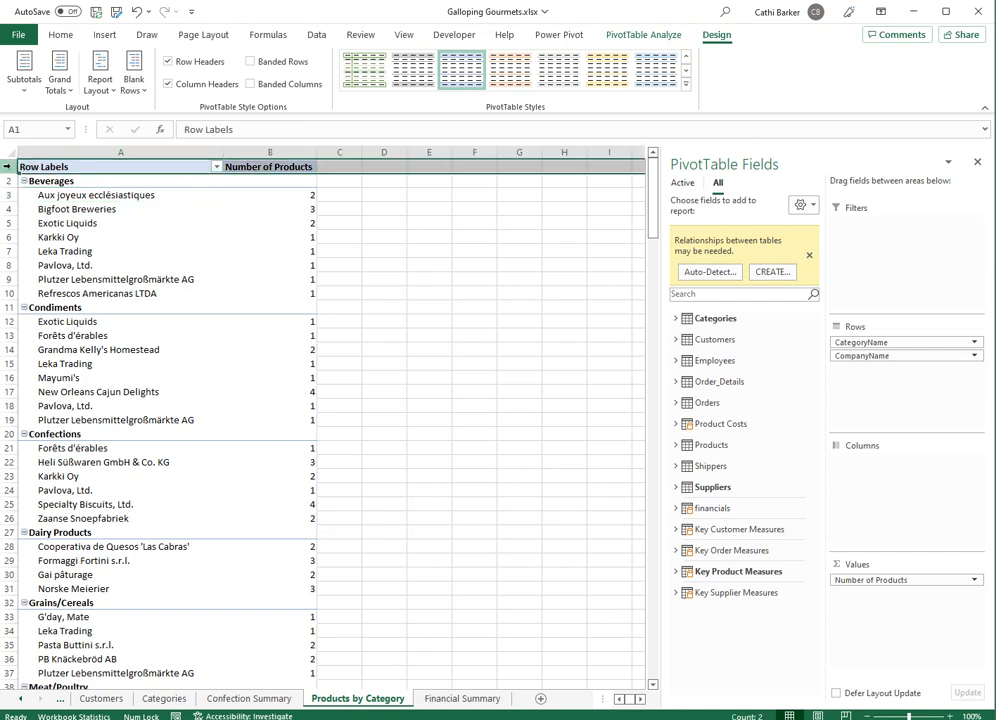
pyautogui.hotkey('ctrl', 'shift', '+')
pyautogui.hotkey('ctrl', 'shift', '+')
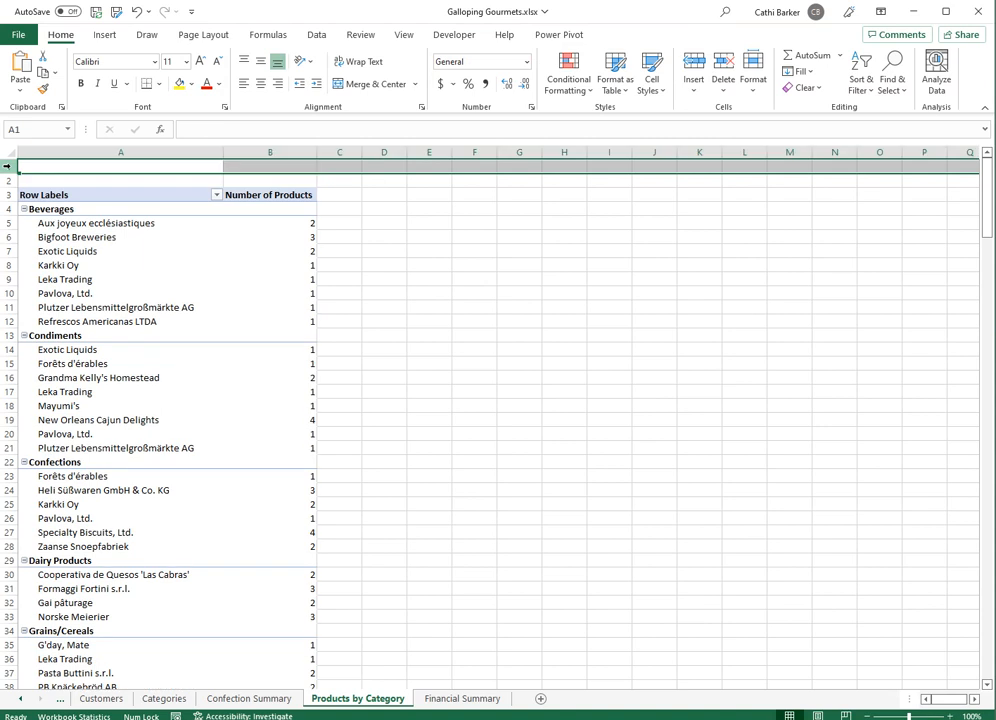
# - Enter the label "Total Quantity:" in cell A1 above the PivotTable
pyautogui.hotkey('ctrl', 'Home')
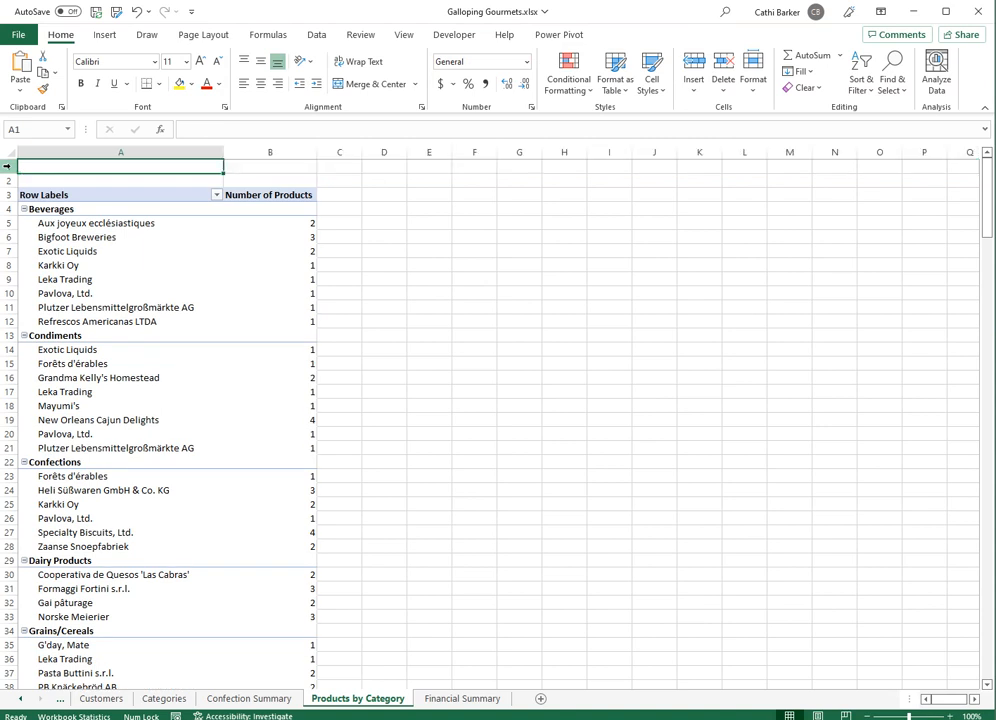
pyautogui.write('Total Quanmt')
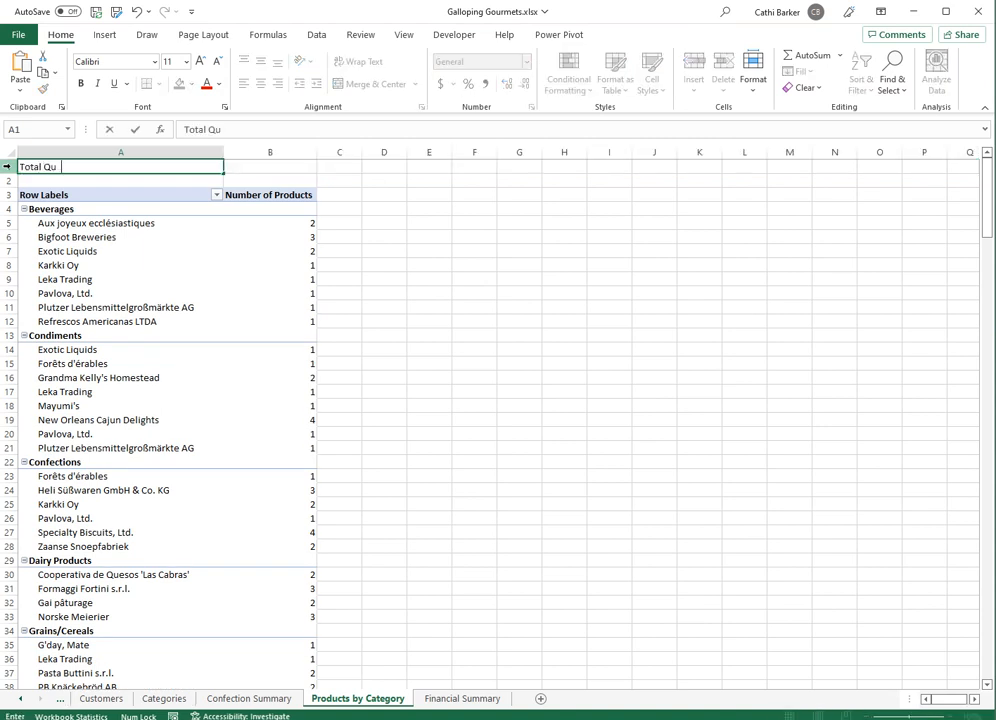
pyautogui.press('BackSpace')
pyautogui.press('BackSpace')
pyautogui.write('tity:')
pyautogui.press('Tab')
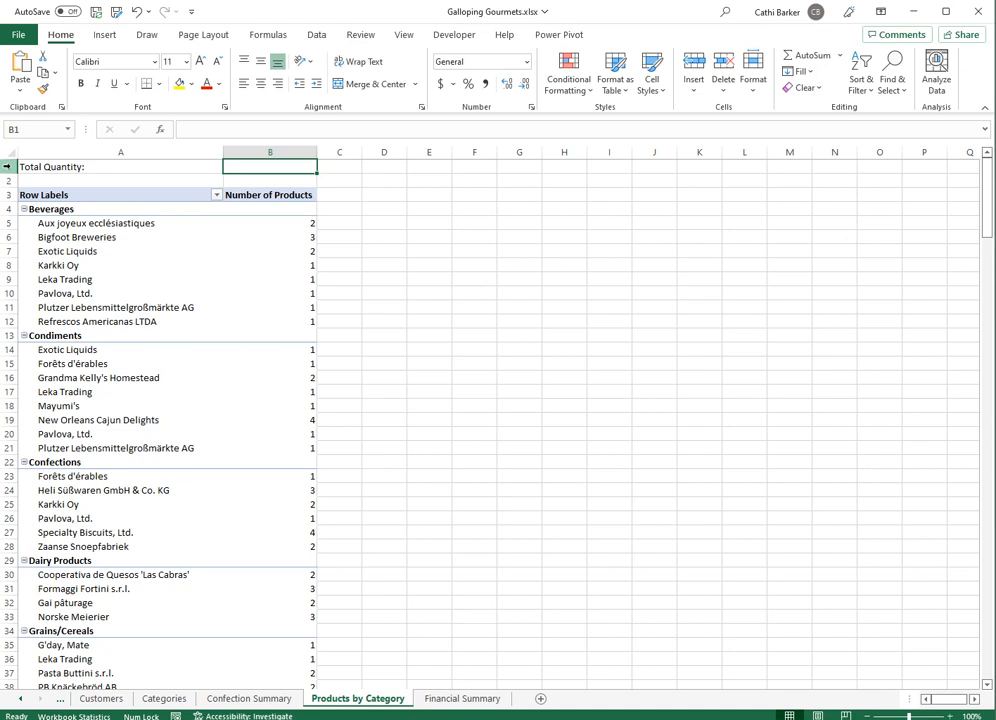
# - Start a CUBEVALUE formula in cell B1 with "ThisWorkbookDataModel" as its connection argument
pyautogui.write('=cub')
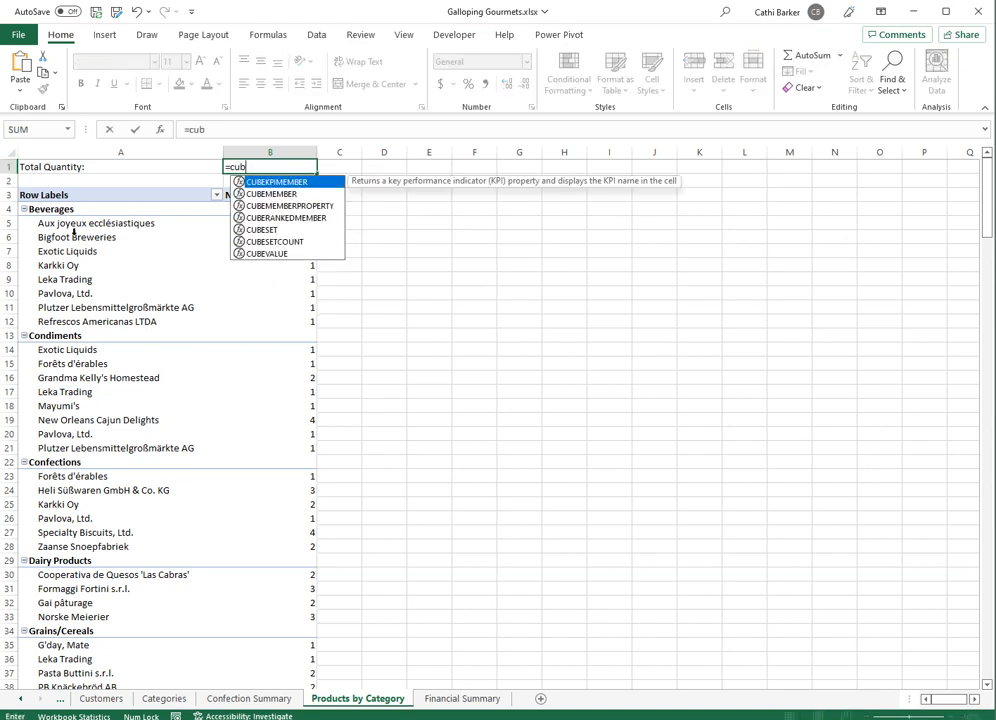
pyautogui.doubleClick(266, 255)
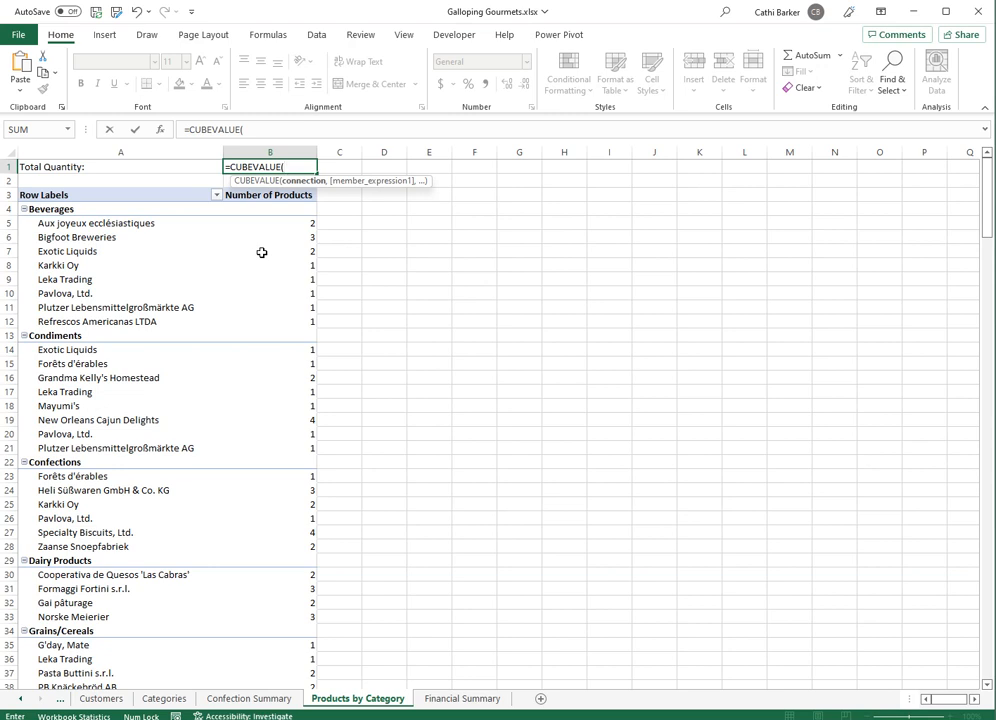
pyautogui.write('"')
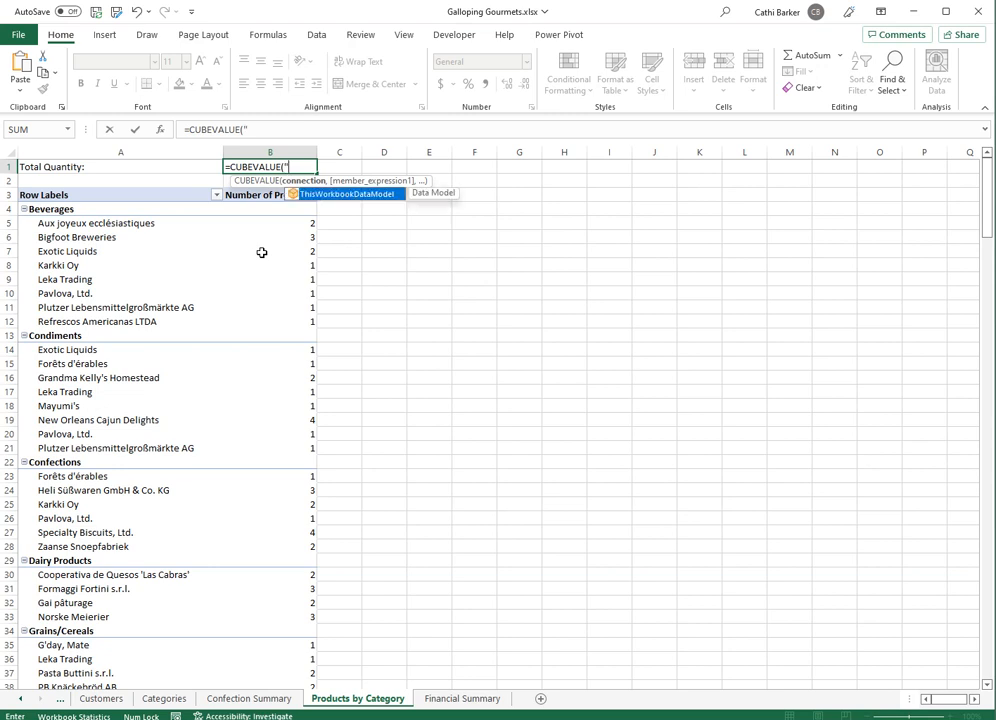
pyautogui.doubleClick(346, 194)
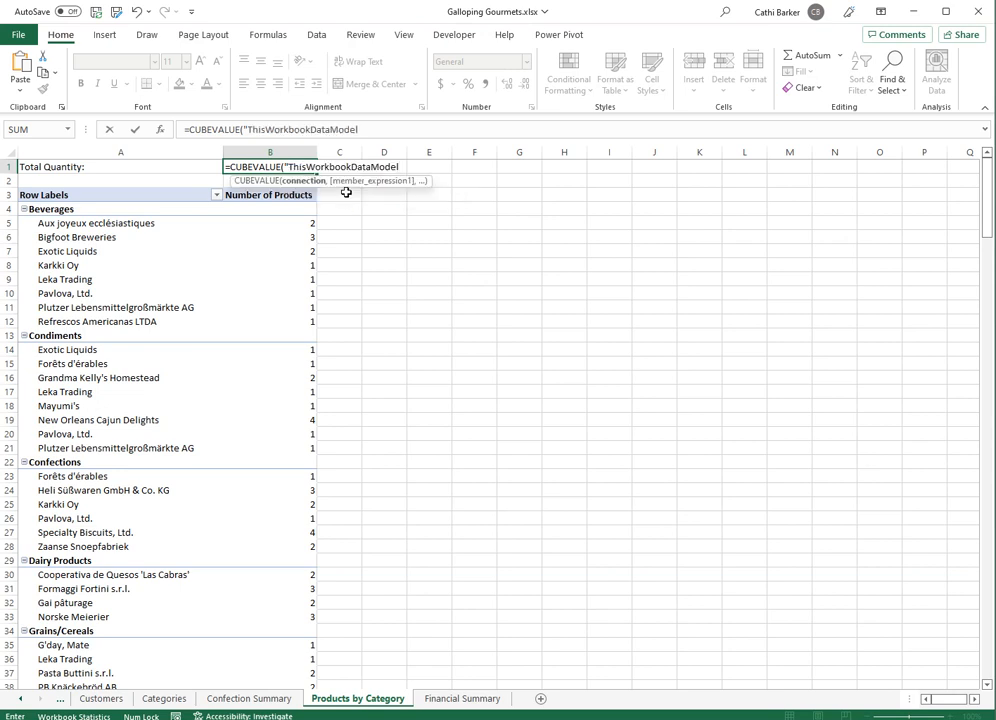
pyautogui.write('",')
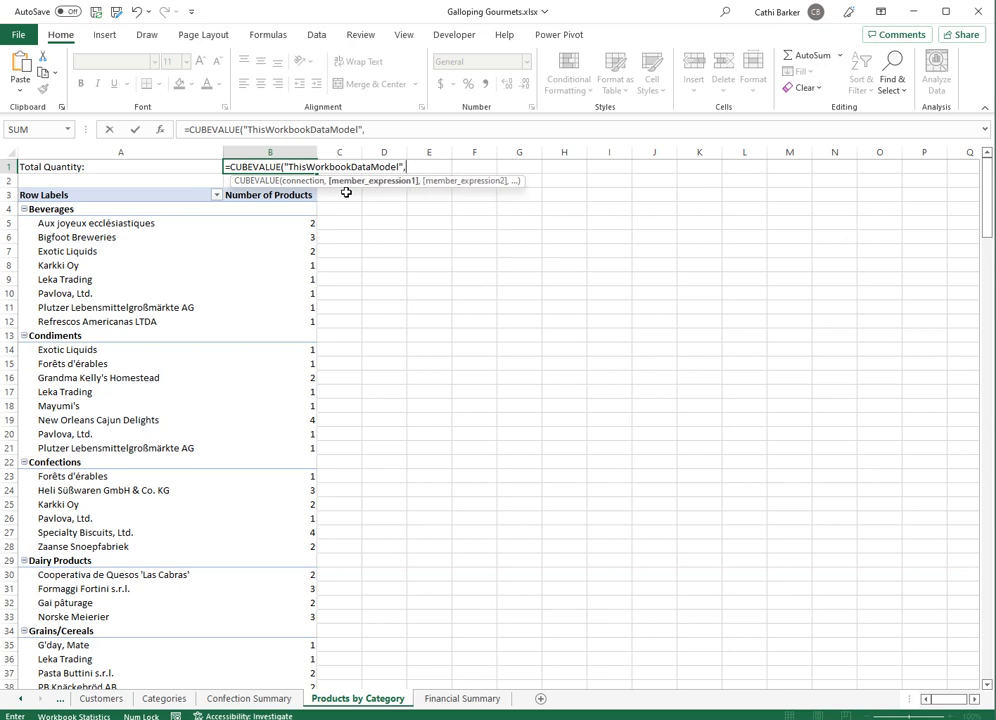
# - Complete the CUBEVALUE formula in B1 with the member expression "[Measures].[Number of Products]" and enter it
pyautogui.write('"')
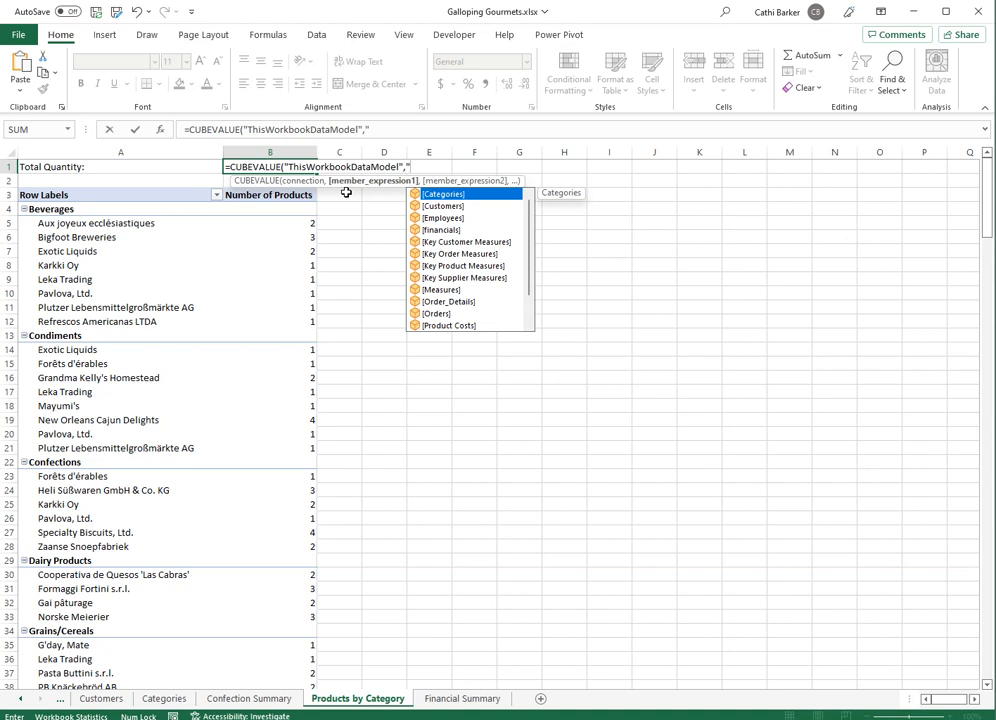
pyautogui.click(453, 292)
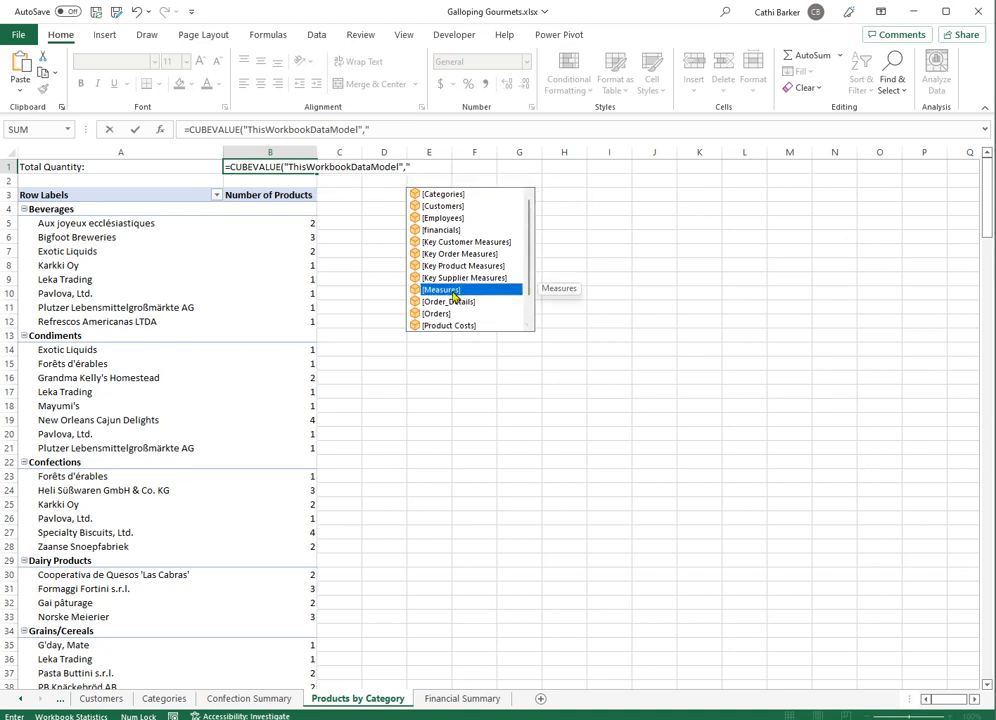
pyautogui.doubleClick(453, 290)
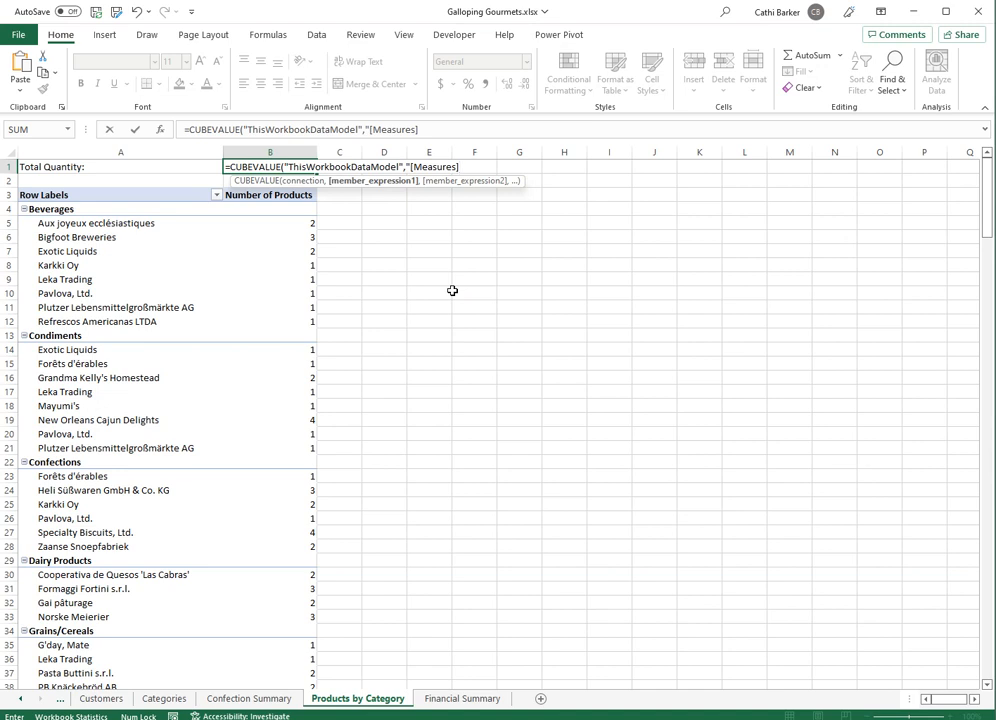
pyautogui.write('.')
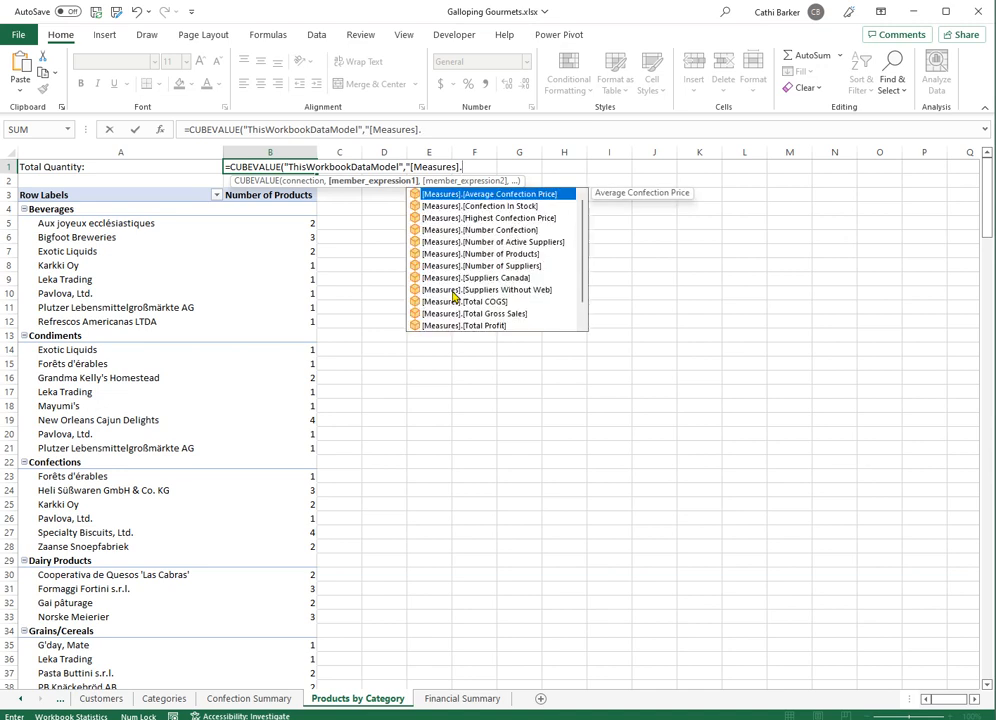
pyautogui.doubleClick(501, 253)
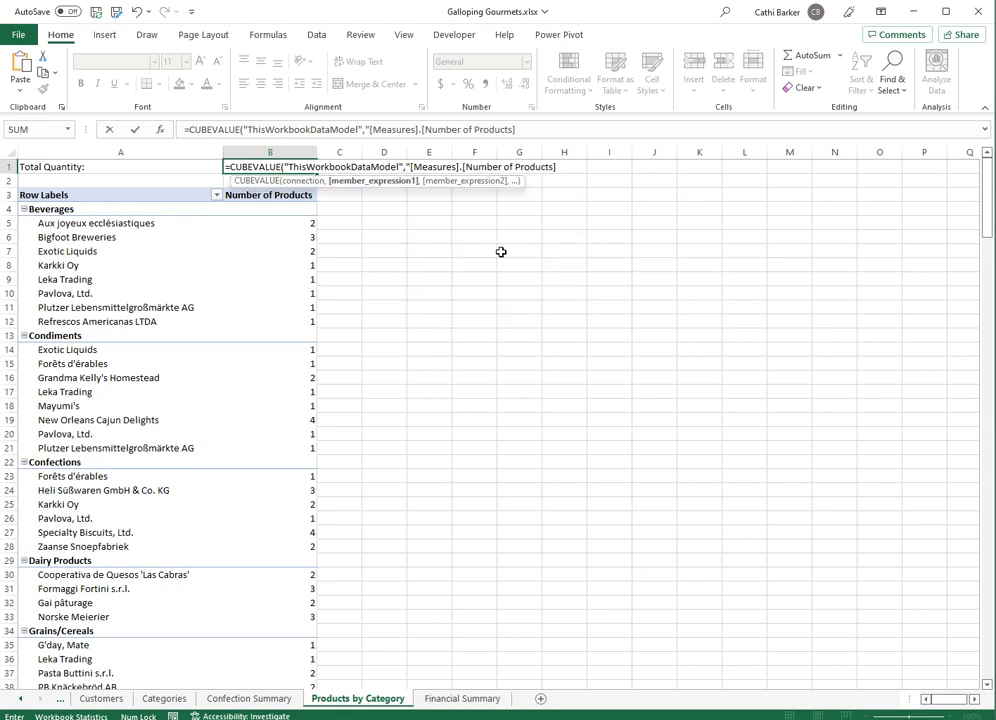
pyautogui.write('")')
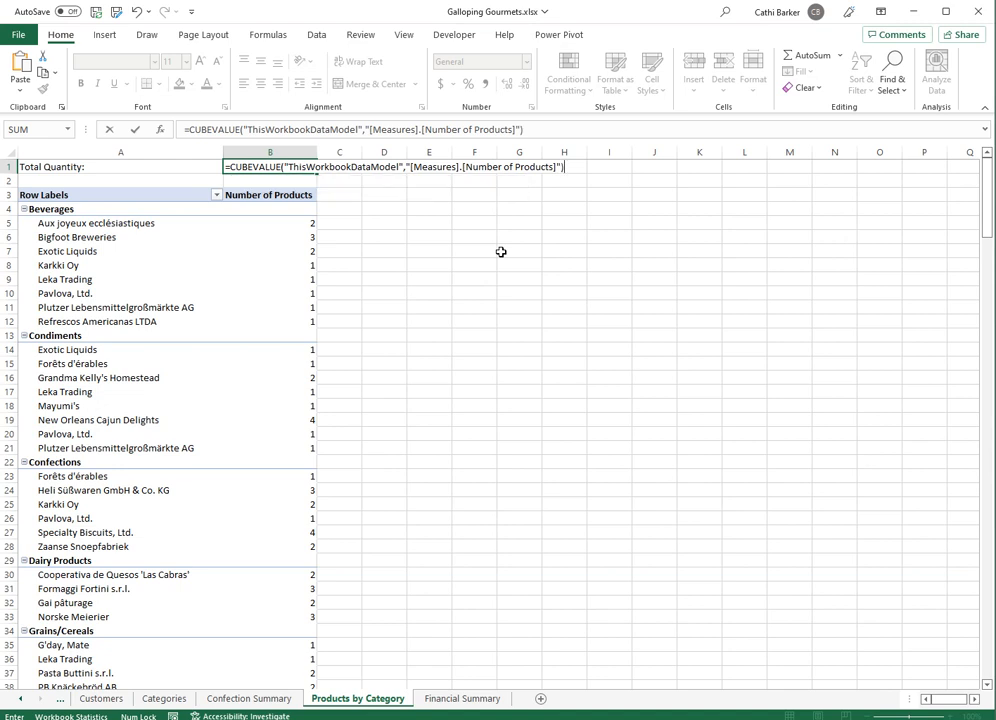
pyautogui.hotkey('ctrl', 'Return')
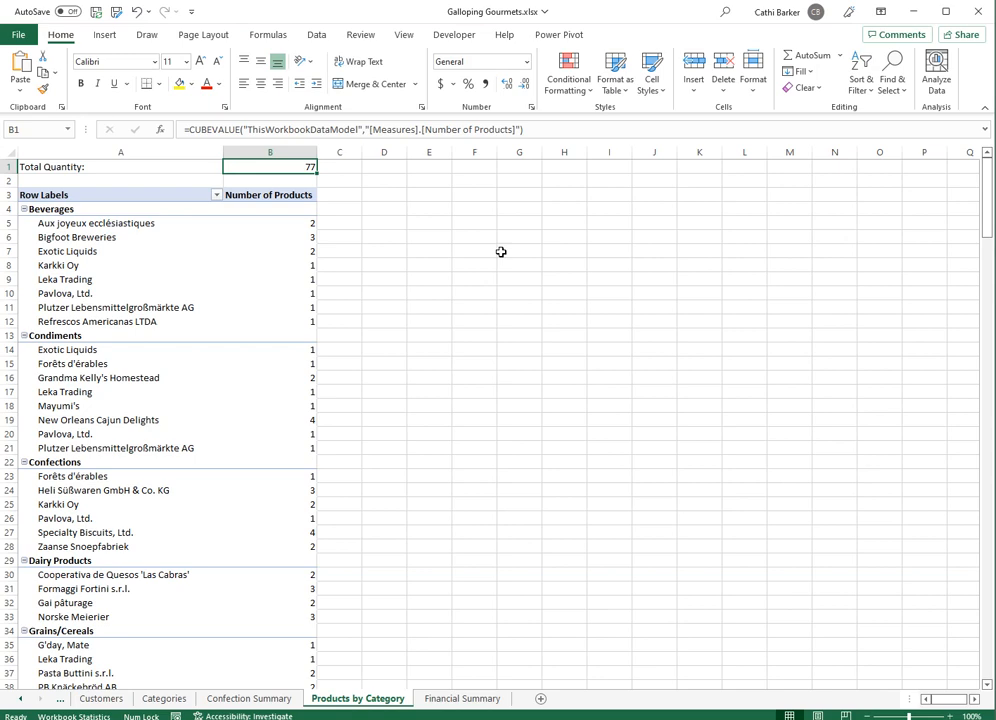
# - Check the PivotTable's grand total against B1 and collapse the CategoryName field to its category rows
pyautogui.scroll(-14, 405, 410)
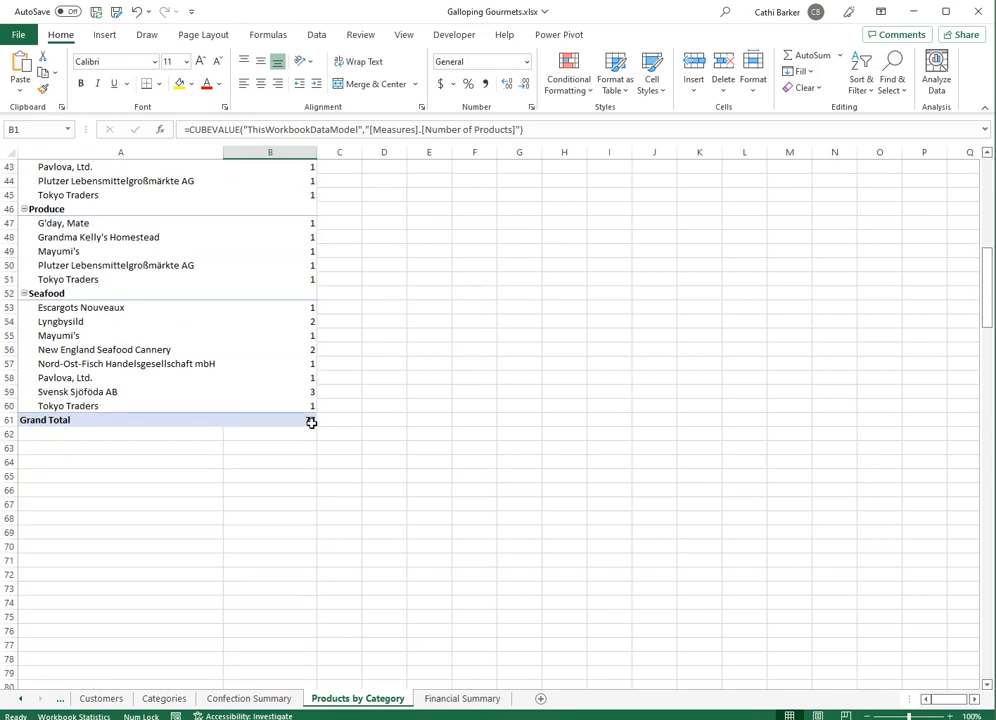
pyautogui.moveTo(313, 421)
pyautogui.scroll(14, 409, 436)
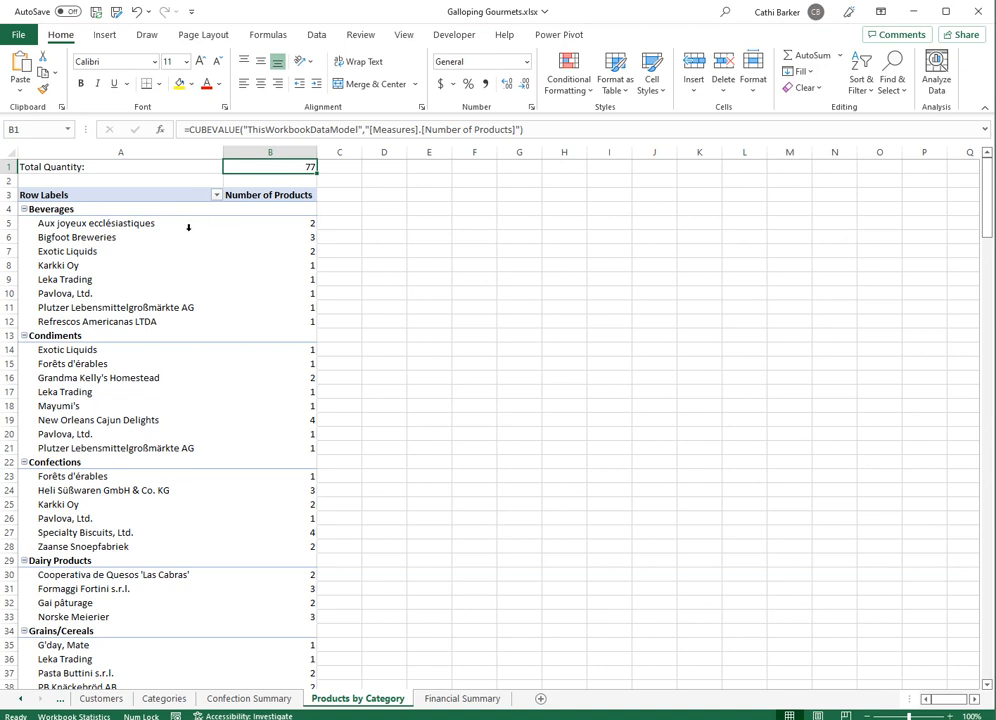
pyautogui.click(54, 209)
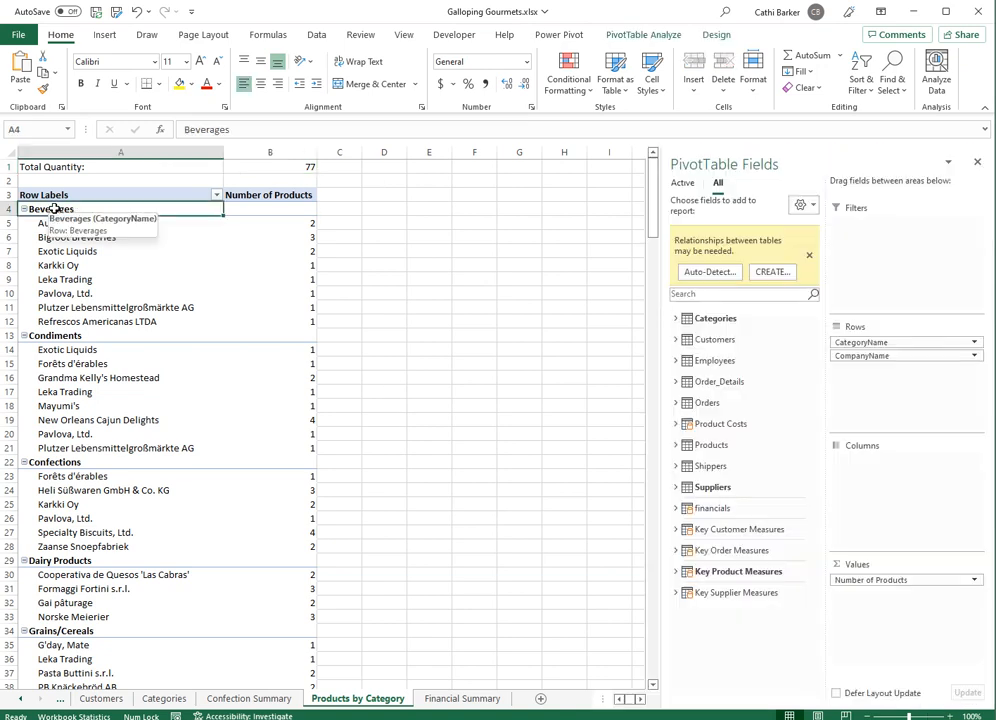
pyautogui.click(632, 35)
pyautogui.click(219, 89)
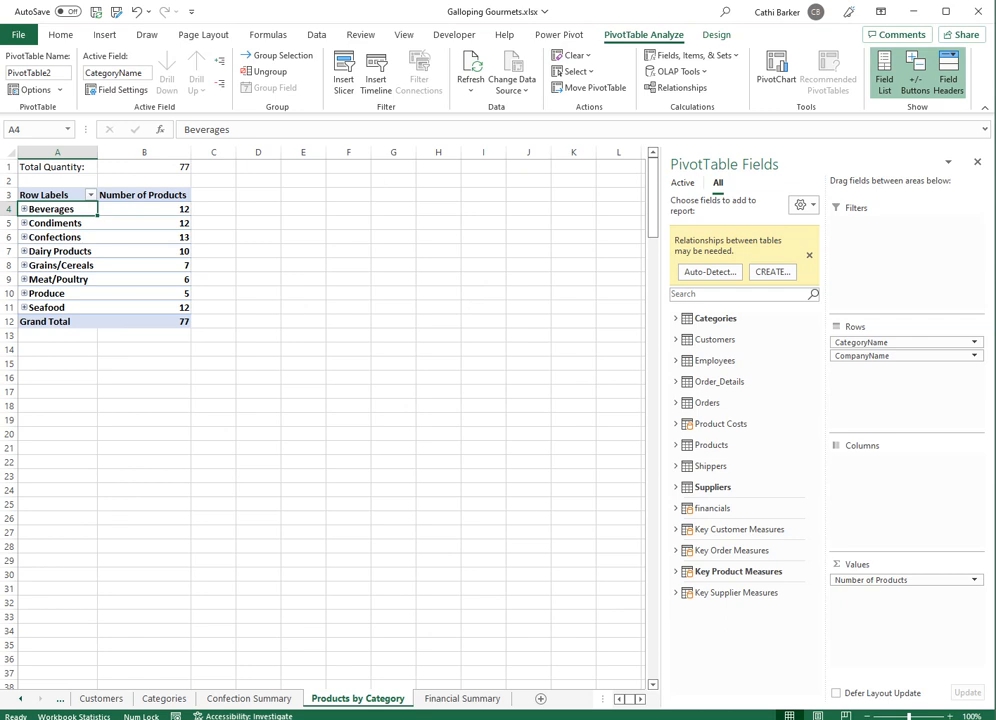
# - Insert five blank rows above the PivotTable on the Financial Summary sheet
pyautogui.click(485, 703)
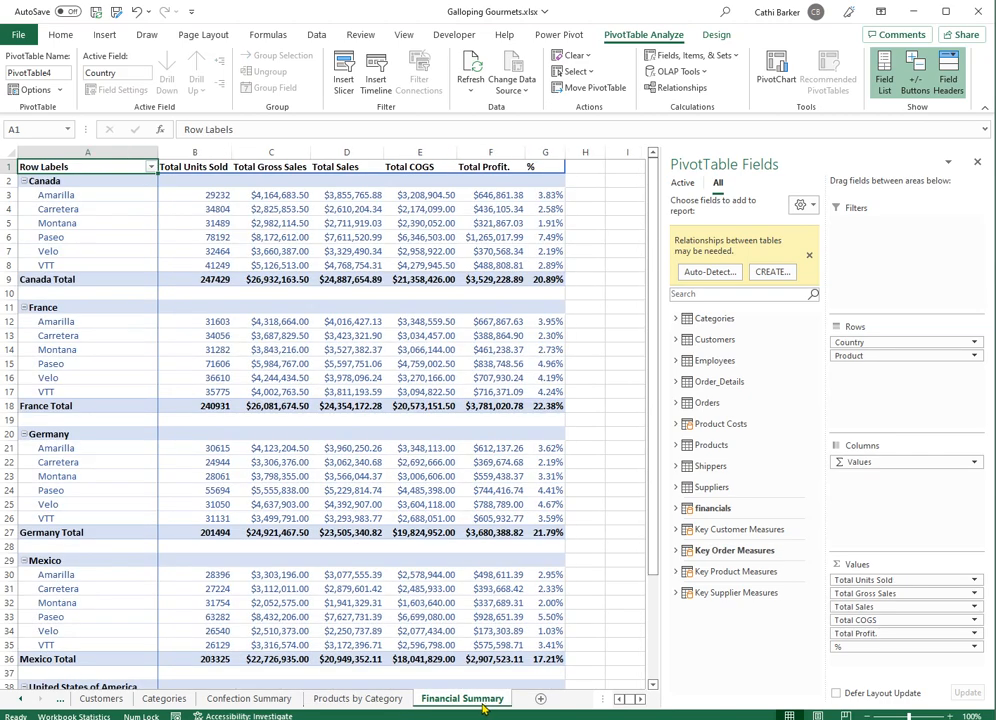
pyautogui.moveTo(424, 578)
pyautogui.click(7, 166)
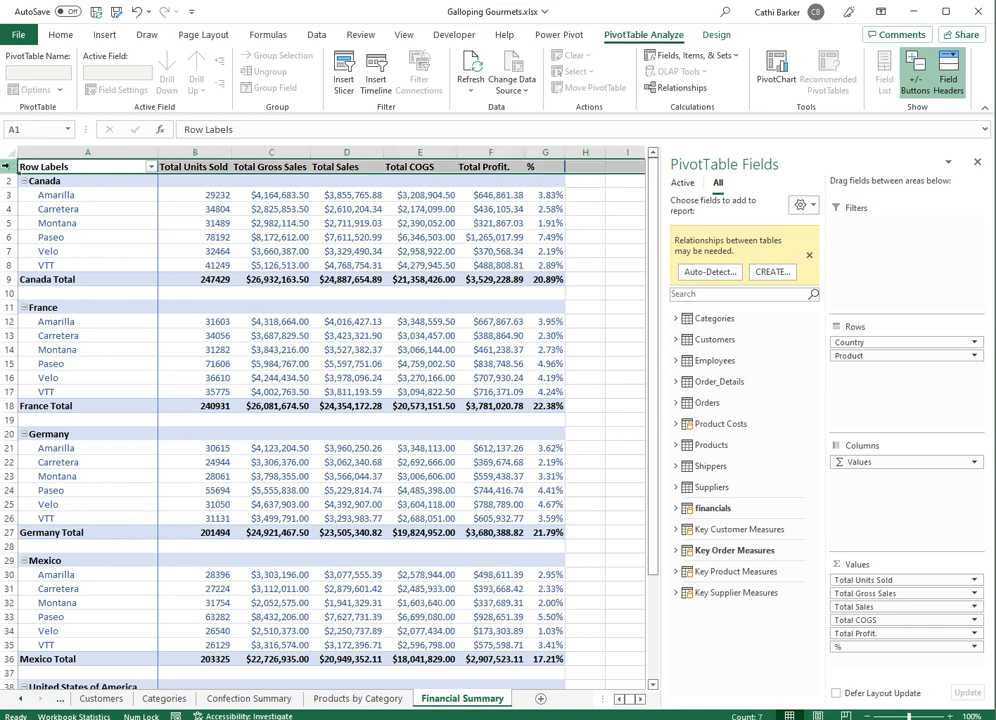
pyautogui.hotkey('ctrl', 'shift', '+')
pyautogui.hotkey('ctrl', 'shift', '+')
pyautogui.hotkey('ctrl', 'shift', '+')
pyautogui.hotkey('ctrl', 'shift', '+')
pyautogui.hotkey('ctrl', 'shift', '+')
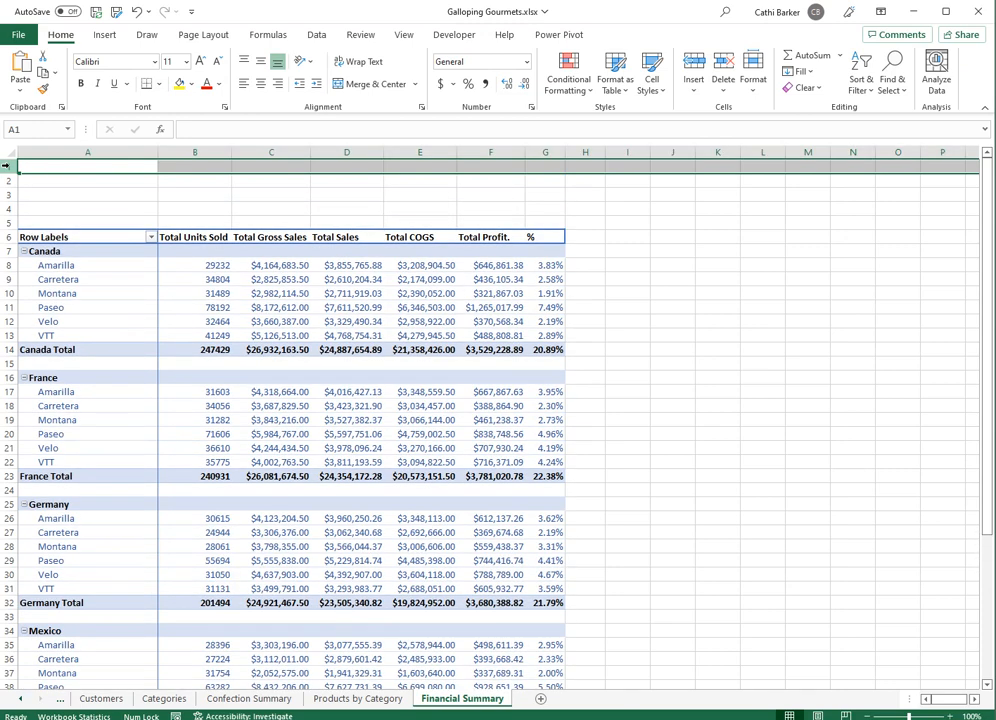
# - Enter the heading SUMMARY in cell A1 and enlarge its font to size 16
pyautogui.click(72, 163)
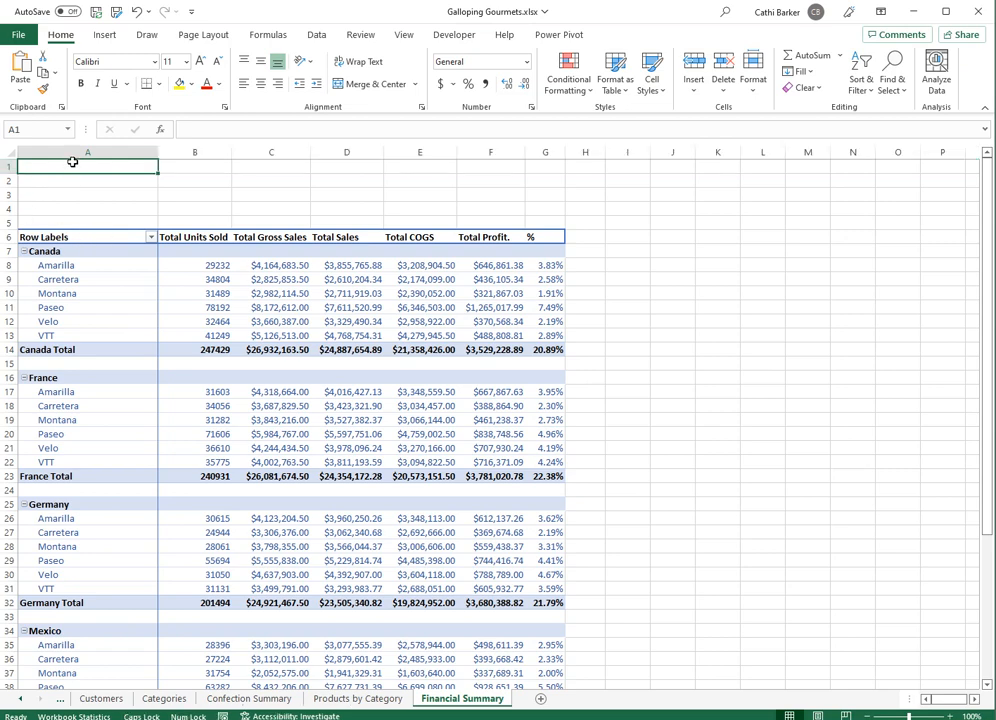
pyautogui.press('capslock')
pyautogui.write('SUMMARY')
pyautogui.hotkey('ctrl', 'Return')
pyautogui.click(200, 62)
pyautogui.click(200, 62)
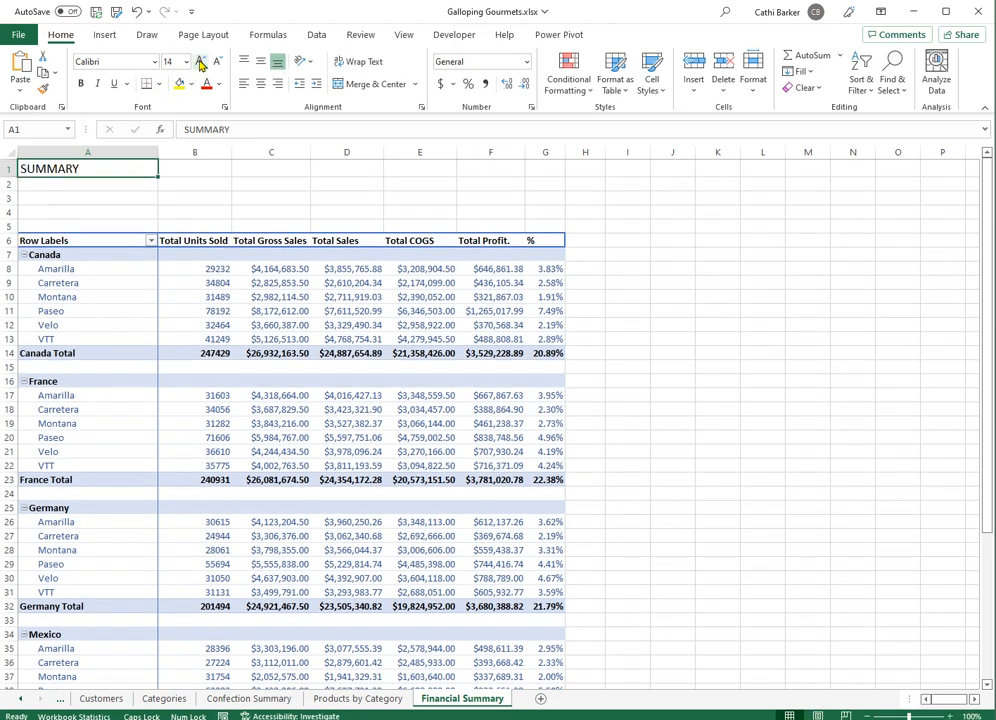
pyautogui.click(200, 62)
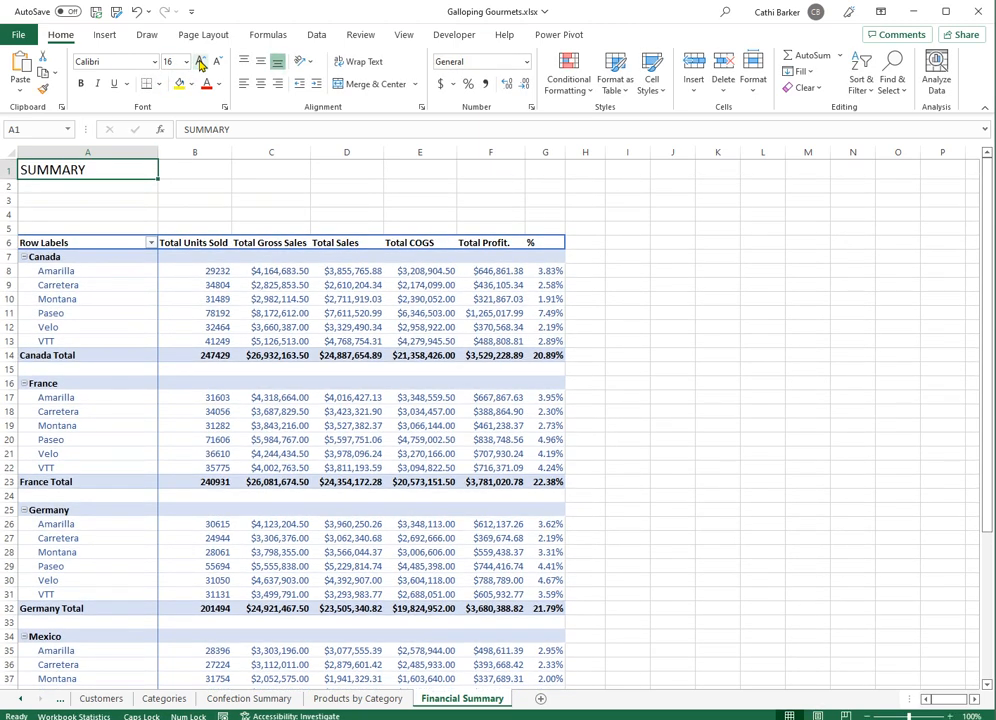
# - Enter the label "Total Sales" in cell B2 under the SUMMARY heading
pyautogui.click(227, 188)
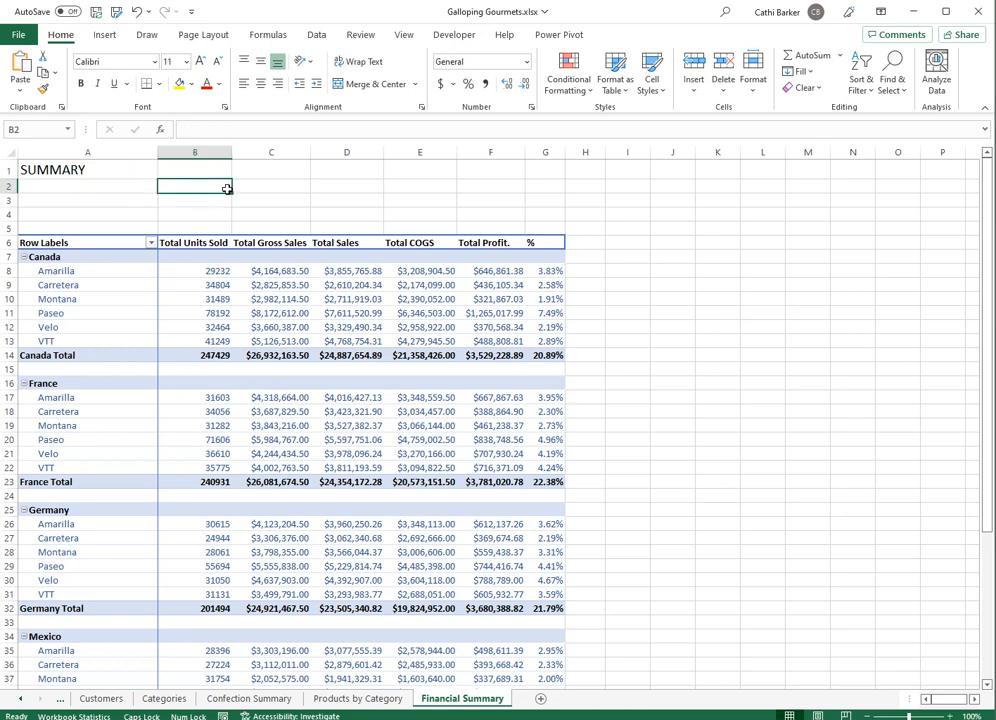
pyautogui.write('Total ')
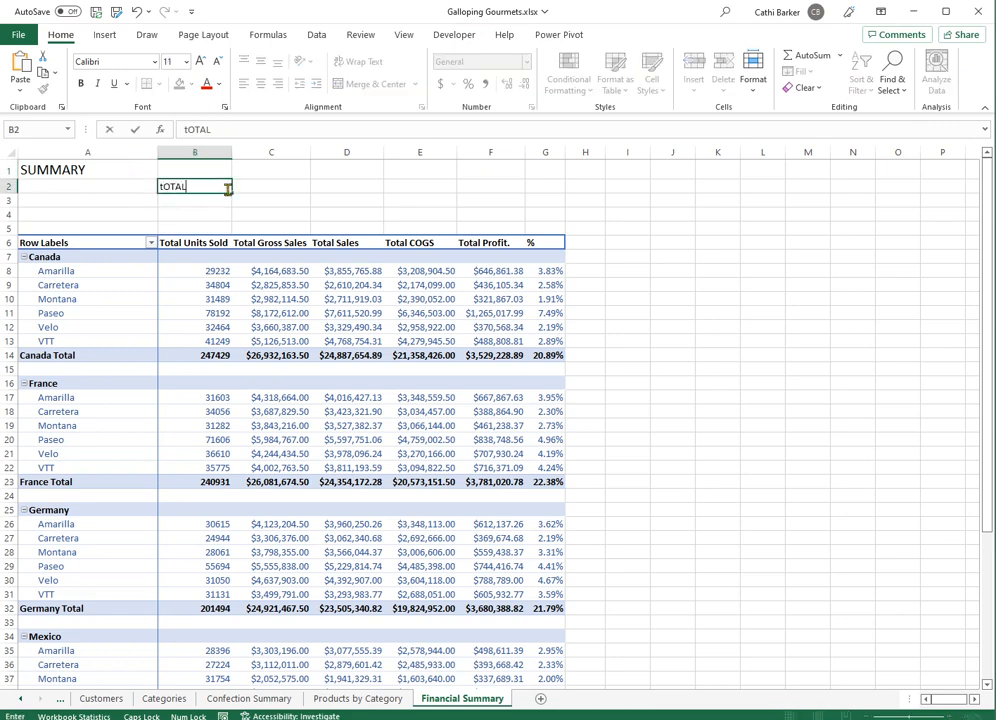
pyautogui.write('Sales')
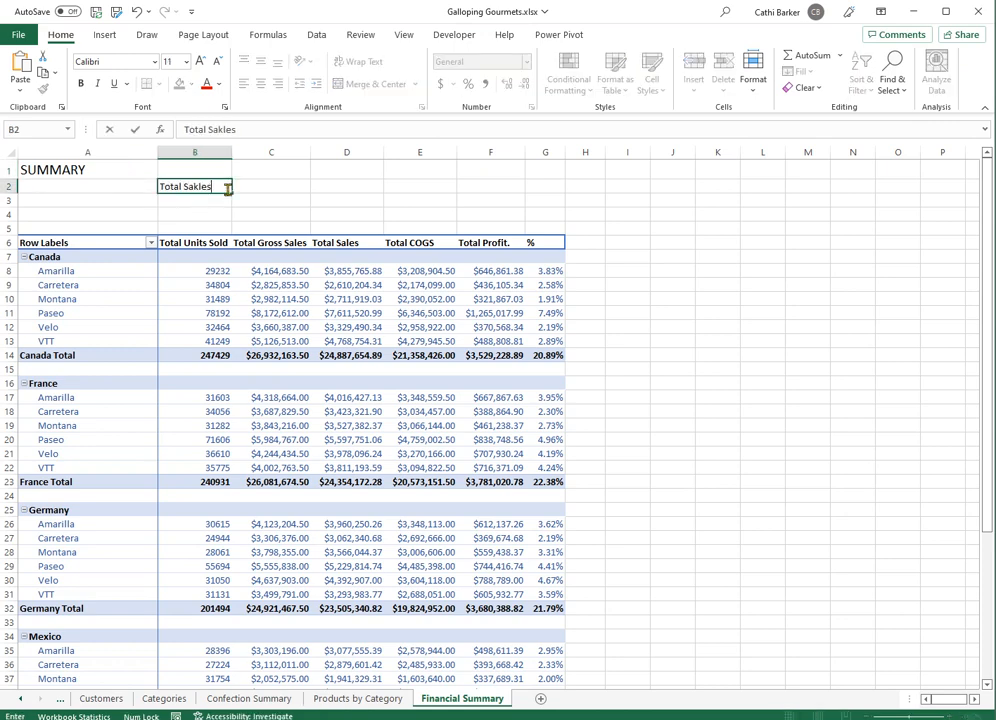
pyautogui.press('BackSpace')
pyautogui.press('BackSpace')
pyautogui.press('BackSpace')
pyautogui.write('les')
pyautogui.press('Return')
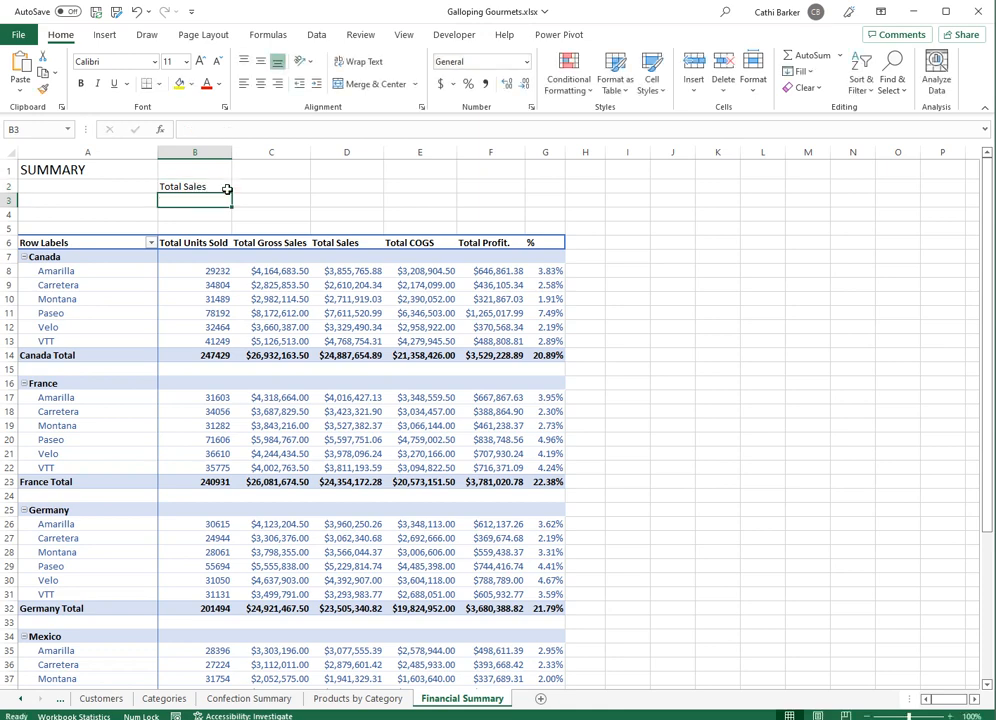
# - Enter the labels "Total COGS" in B3 and "Total Profit" in B4, and right-align the labels in B2:B4
pyautogui.write('Total')
pyautogui.press('BackSpace')
pyautogui.write('CO')
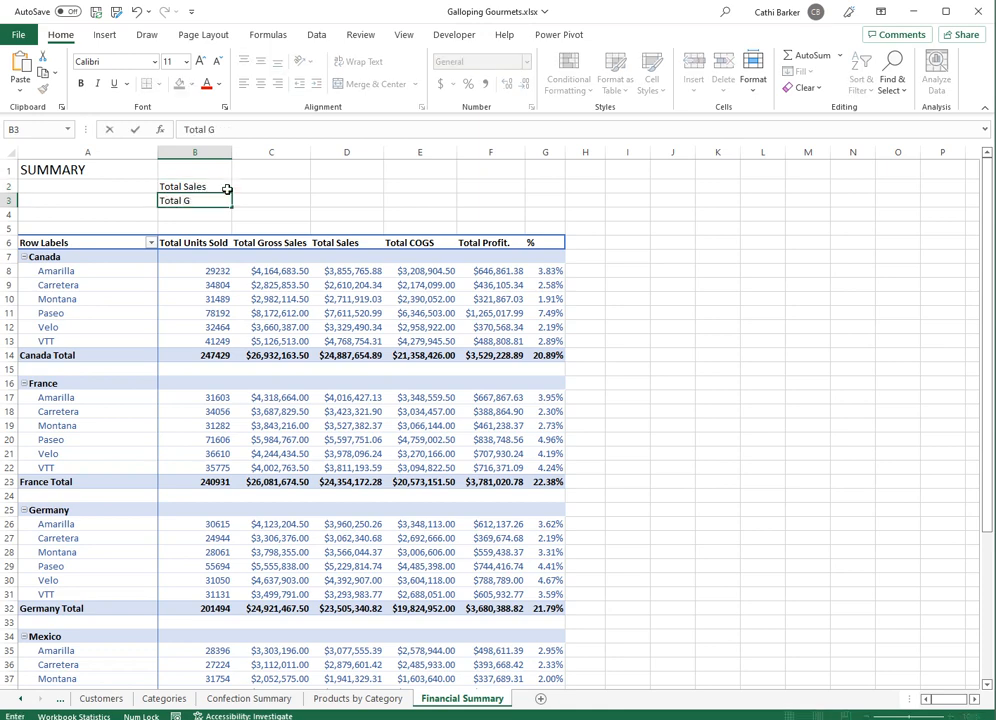
pyautogui.write('GS')
pyautogui.press('Return')
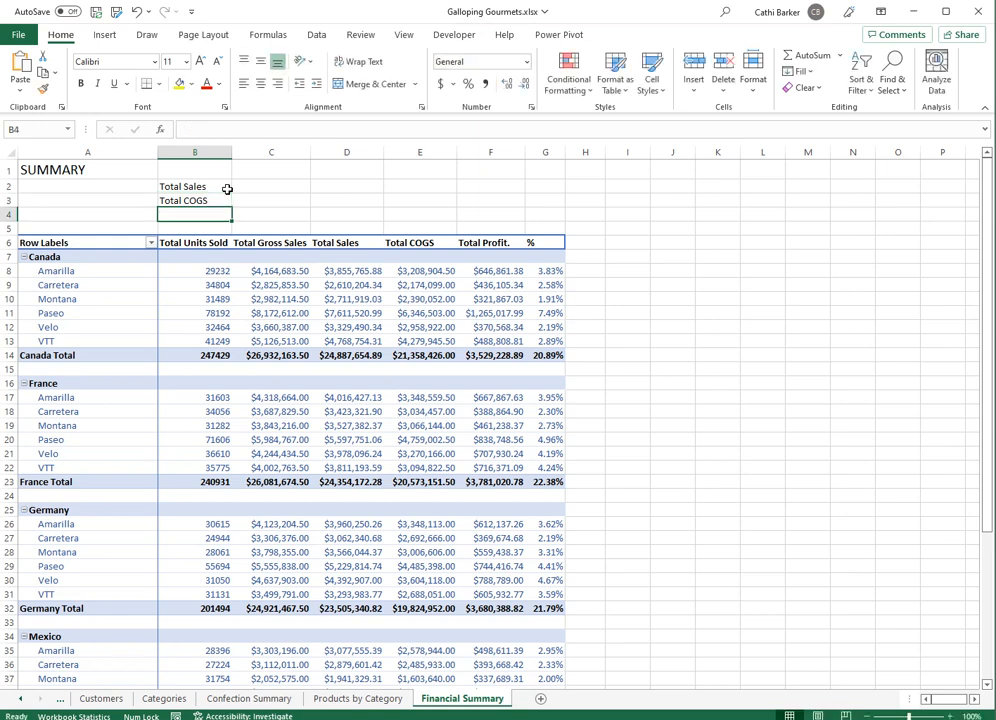
pyautogui.write('Total Profit')
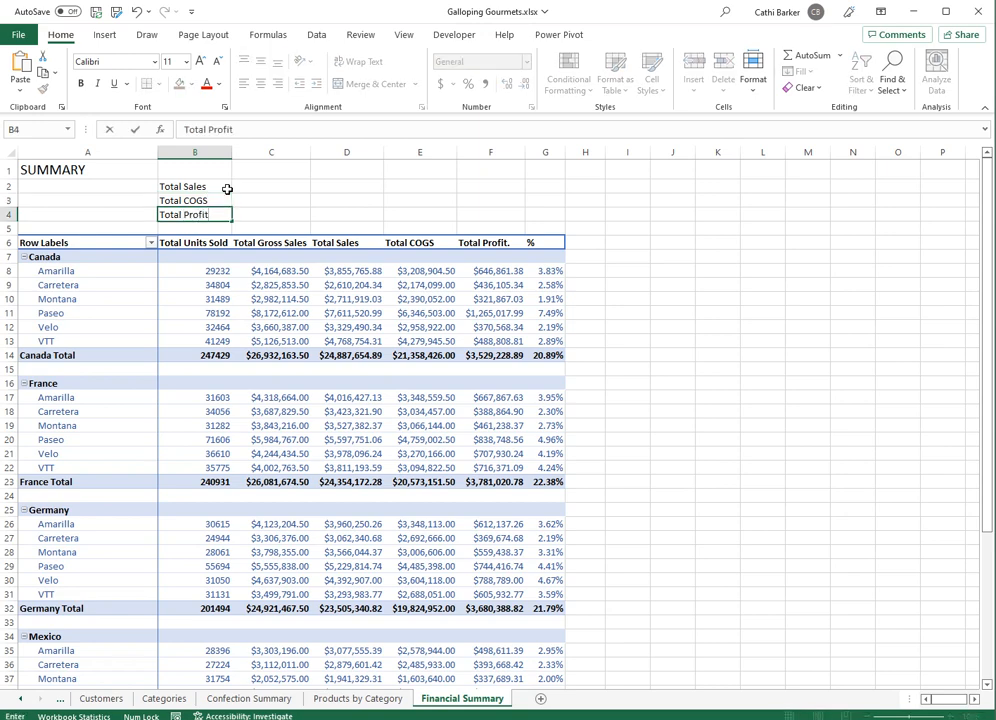
pyautogui.hotkey('ctrl', 'Return')
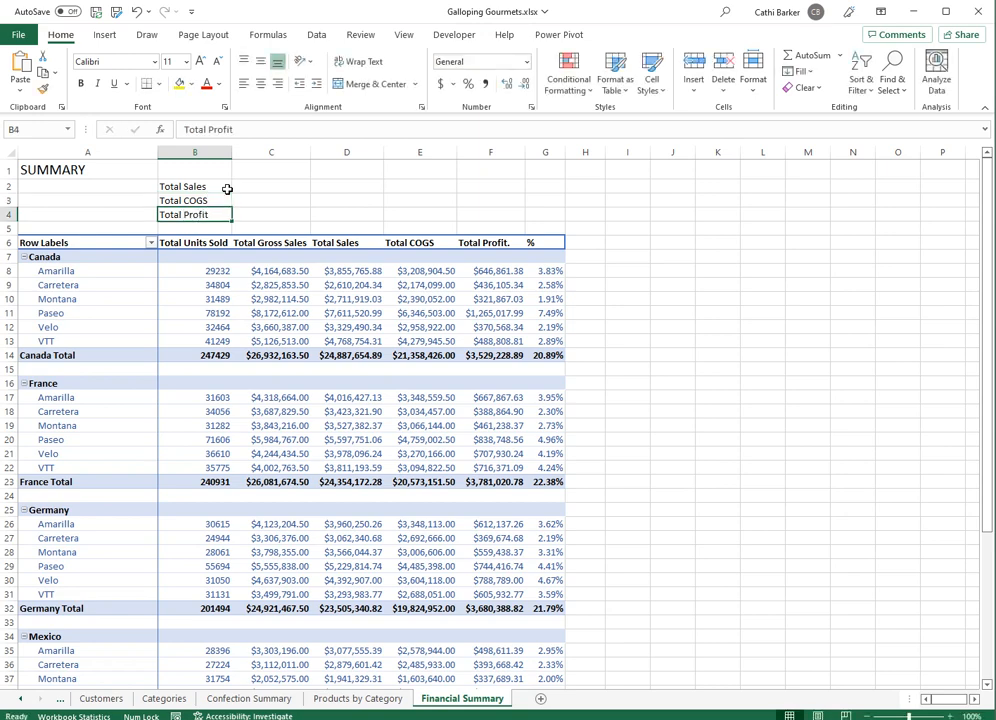
pyautogui.moveTo(224, 190); pyautogui.dragTo(229, 213)
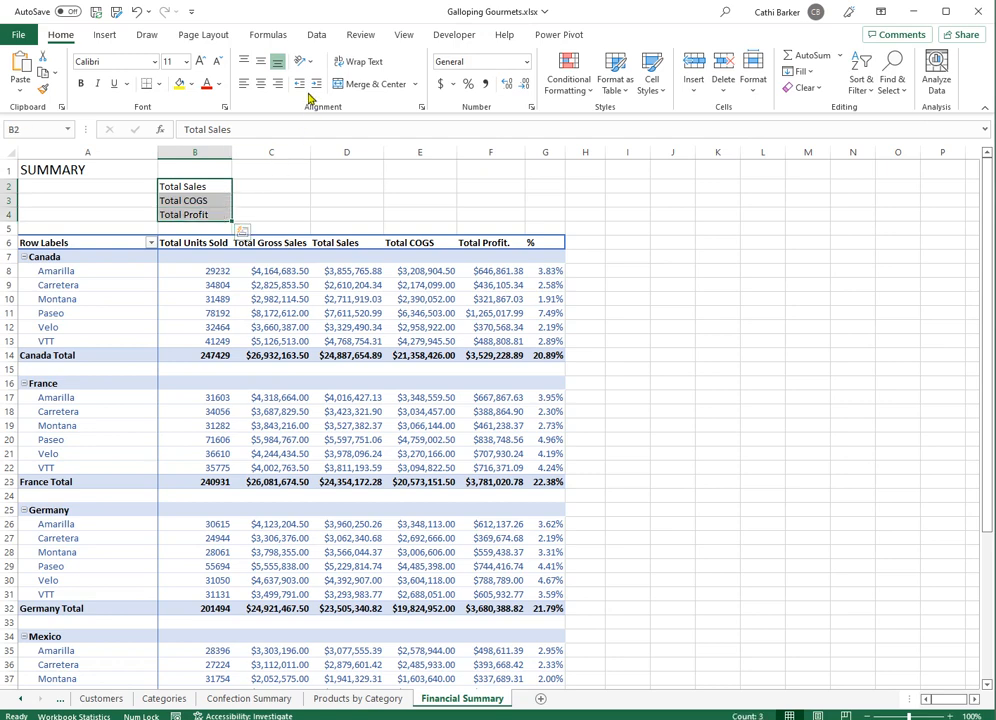
pyautogui.click(278, 83)
# - Begin a CUBEVALUE formula in cell C2 with "ThisWorkbookDataModel" as the connection and open the member expression argument
pyautogui.click(270, 186)
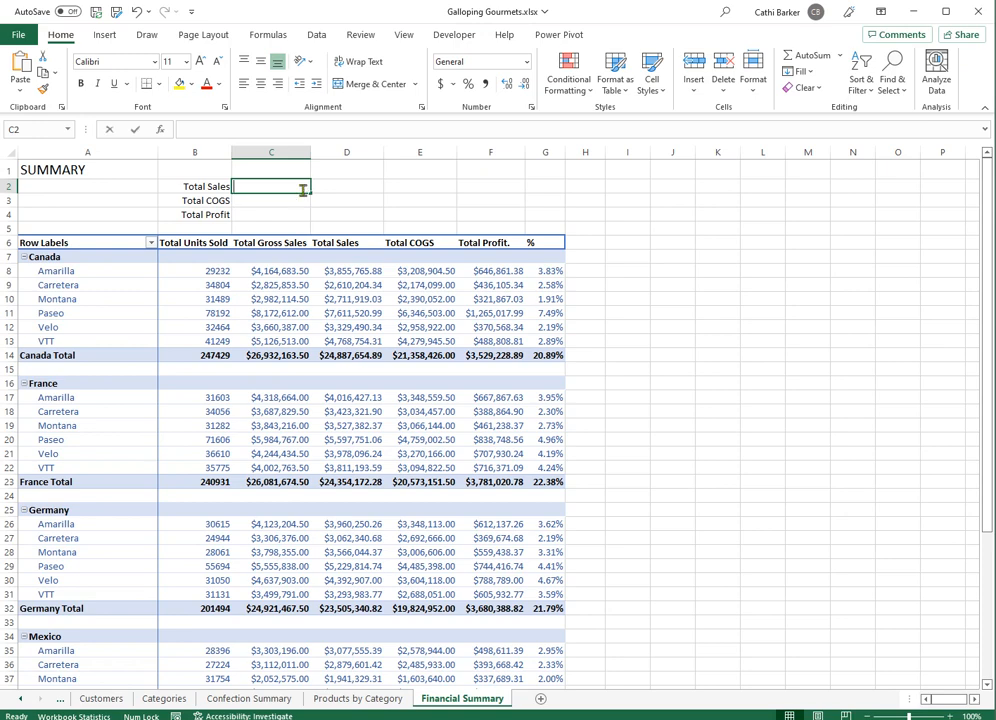
pyautogui.write('=cub')
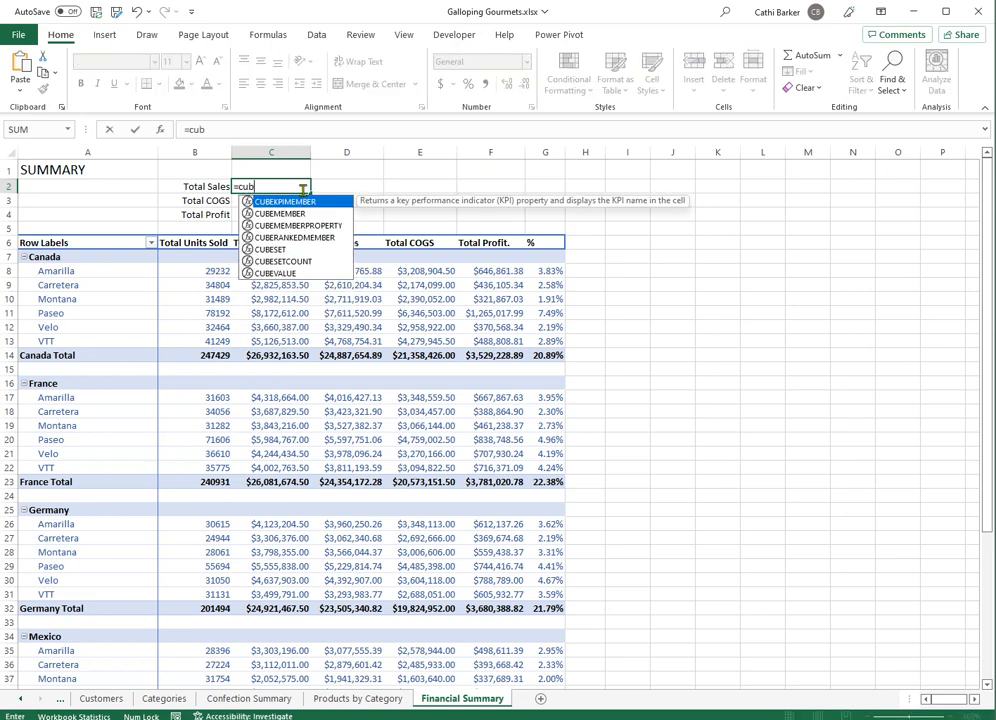
pyautogui.doubleClick(264, 273)
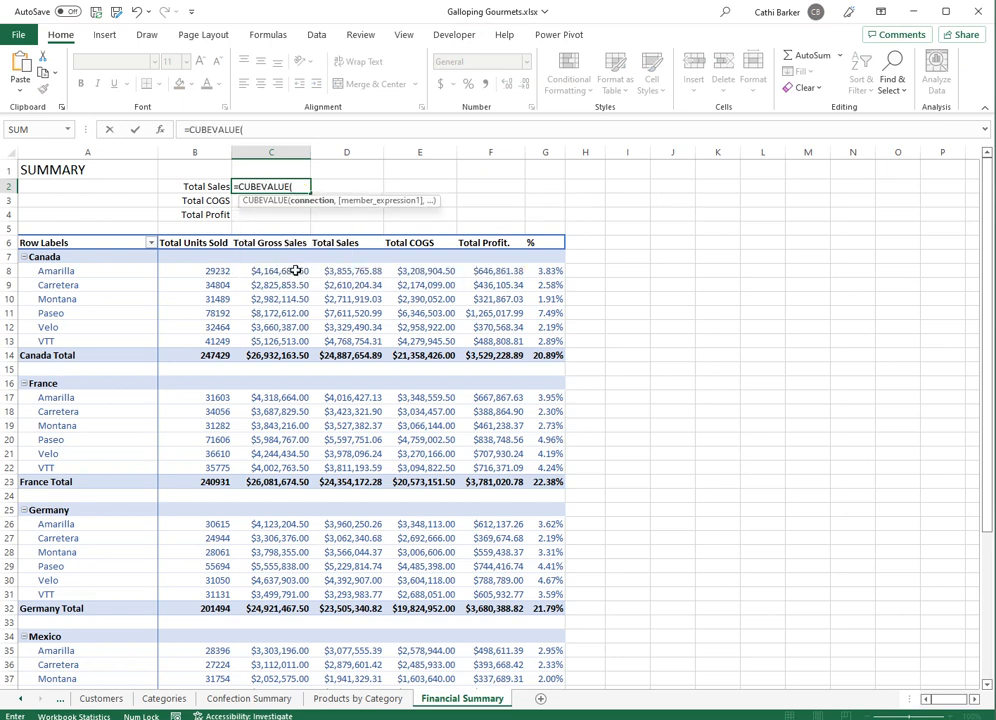
pyautogui.write('"')
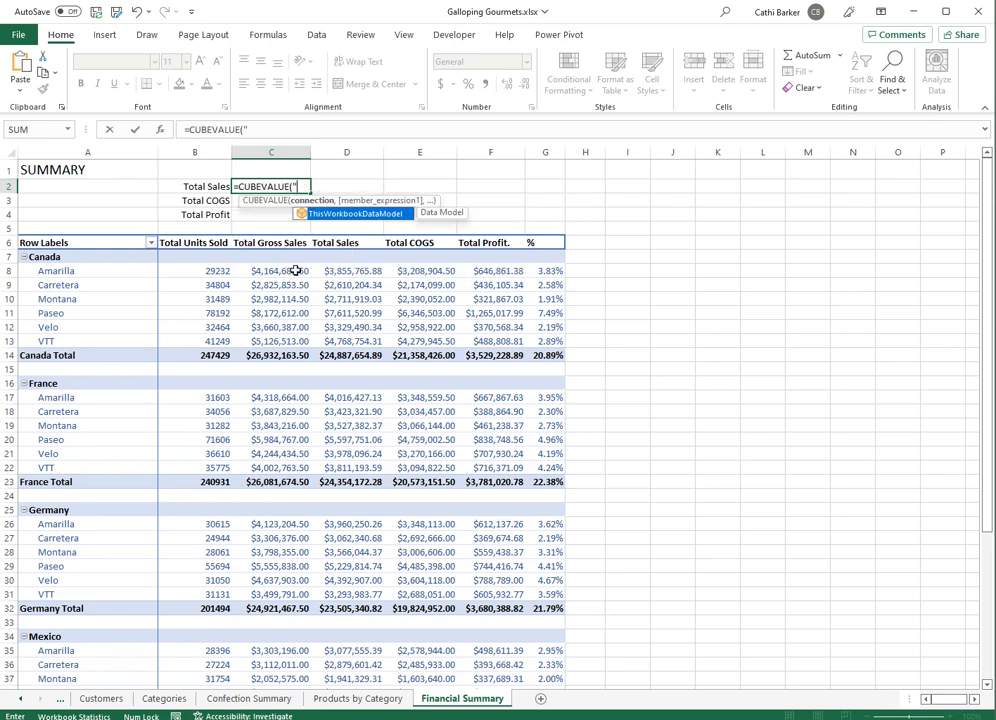
pyautogui.doubleClick(356, 214)
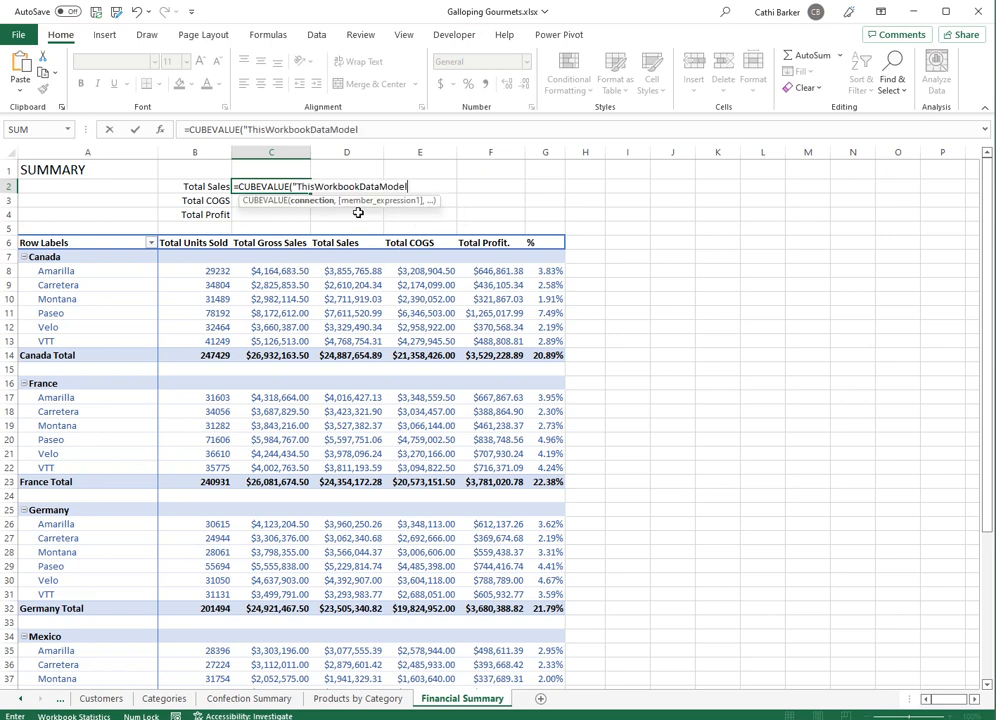
pyautogui.write('","')
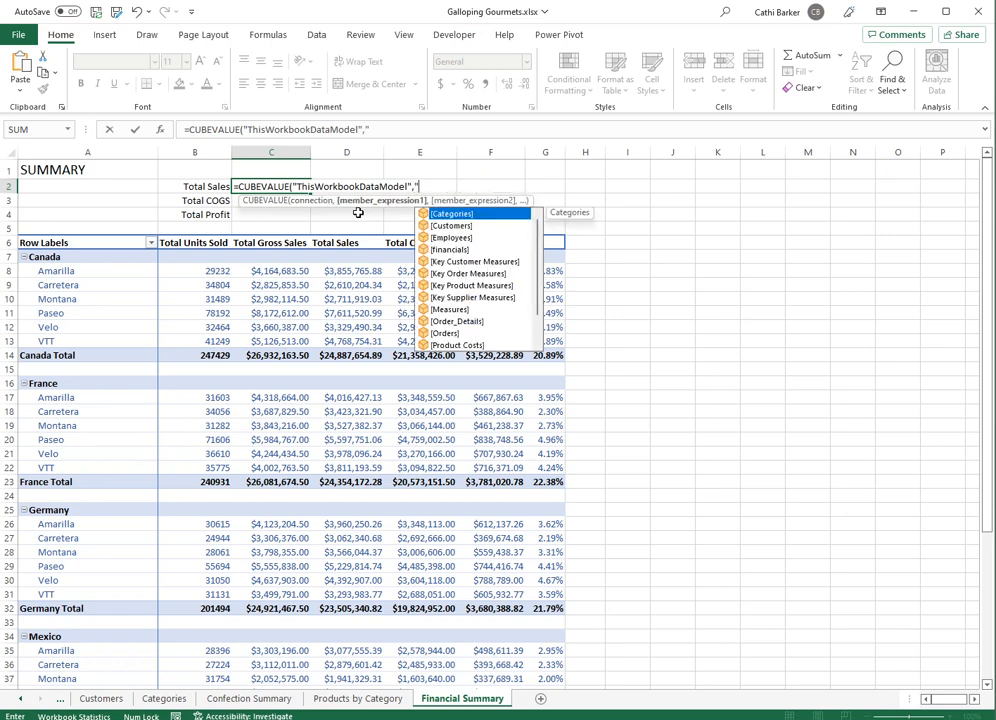
pyautogui.write('tota')
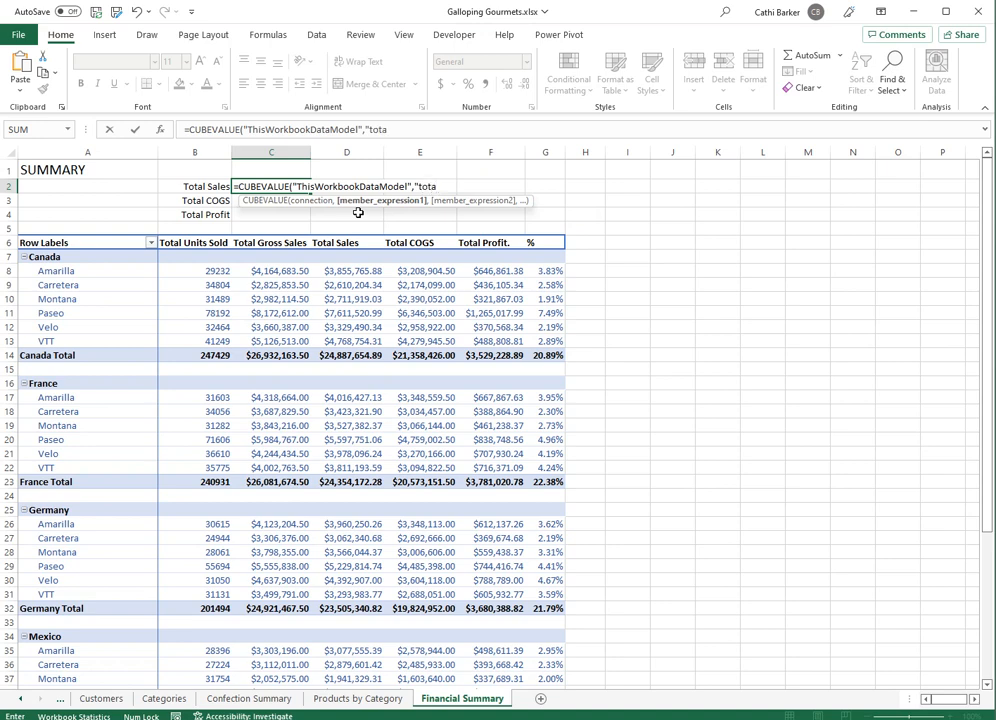
pyautogui.press('BackSpace')
pyautogui.press('BackSpace')
pyautogui.press('BackSpace')
pyautogui.press('BackSpace')
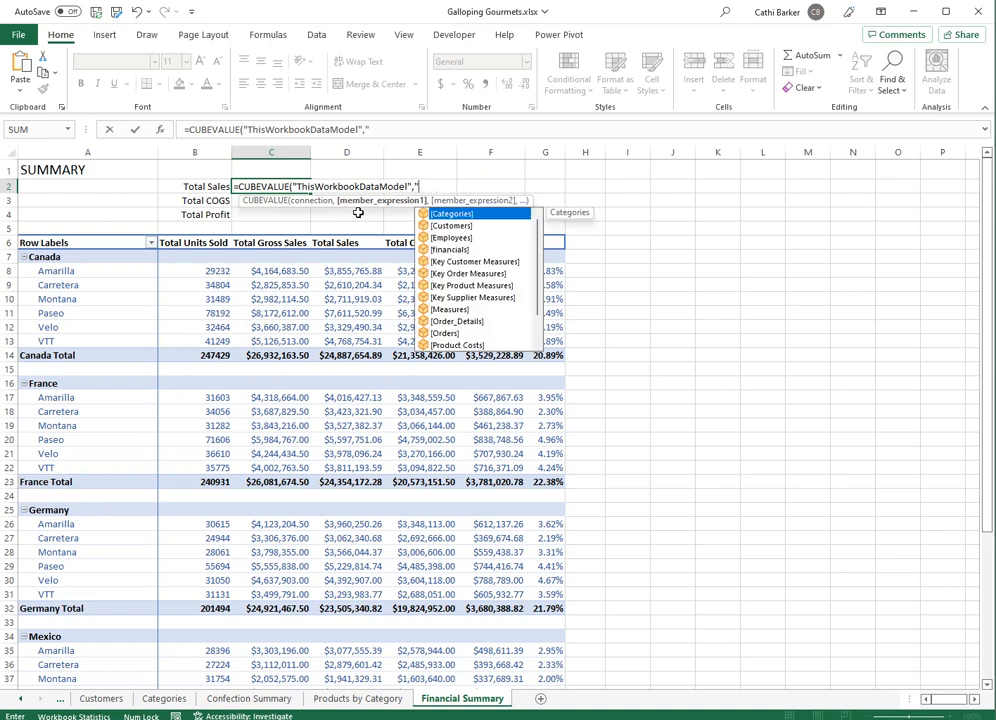
# - Complete the CUBEVALUE formula in C2 with the member expression "[Measures].[Total Sales]", keeping C2 selected
pyautogui.doubleClick(462, 311)
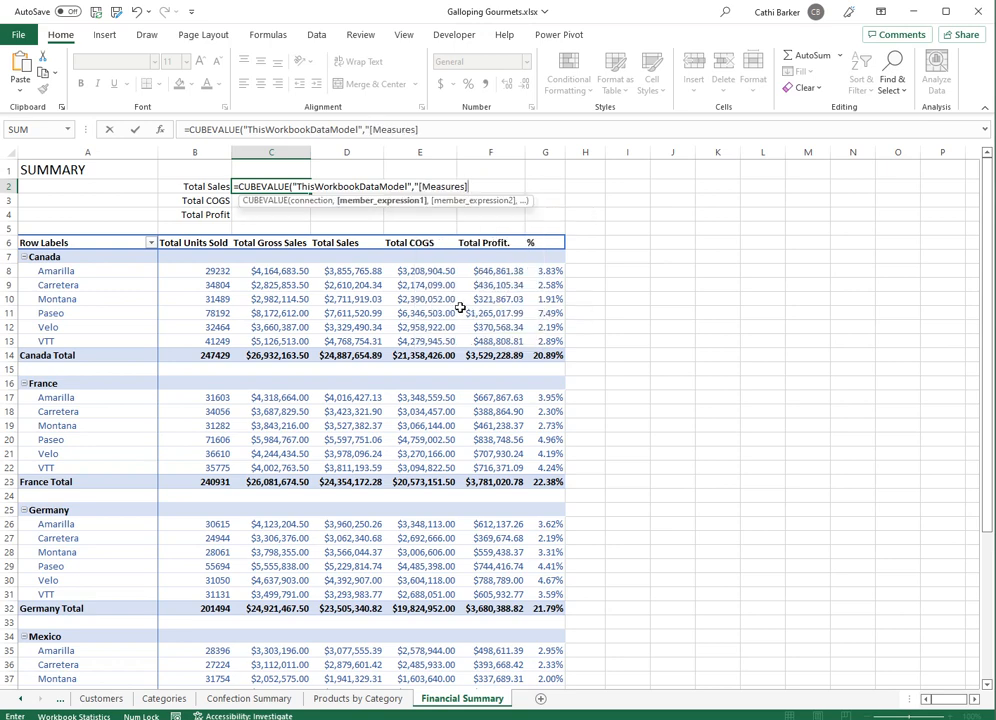
pyautogui.write('.')
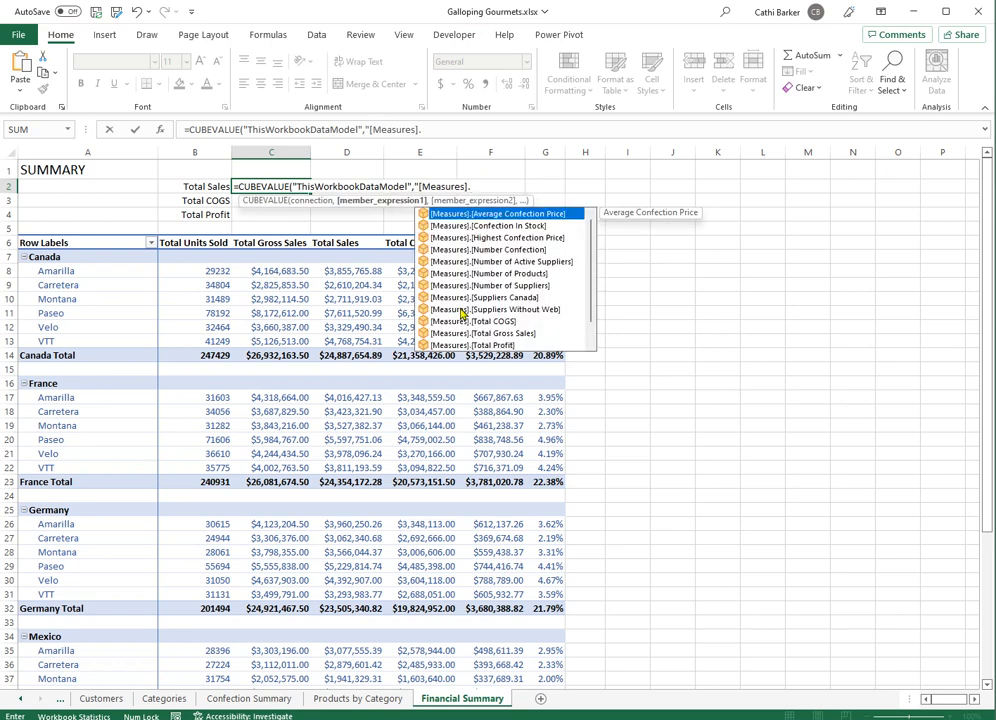
pyautogui.click(591, 345)
pyautogui.click(591, 345)
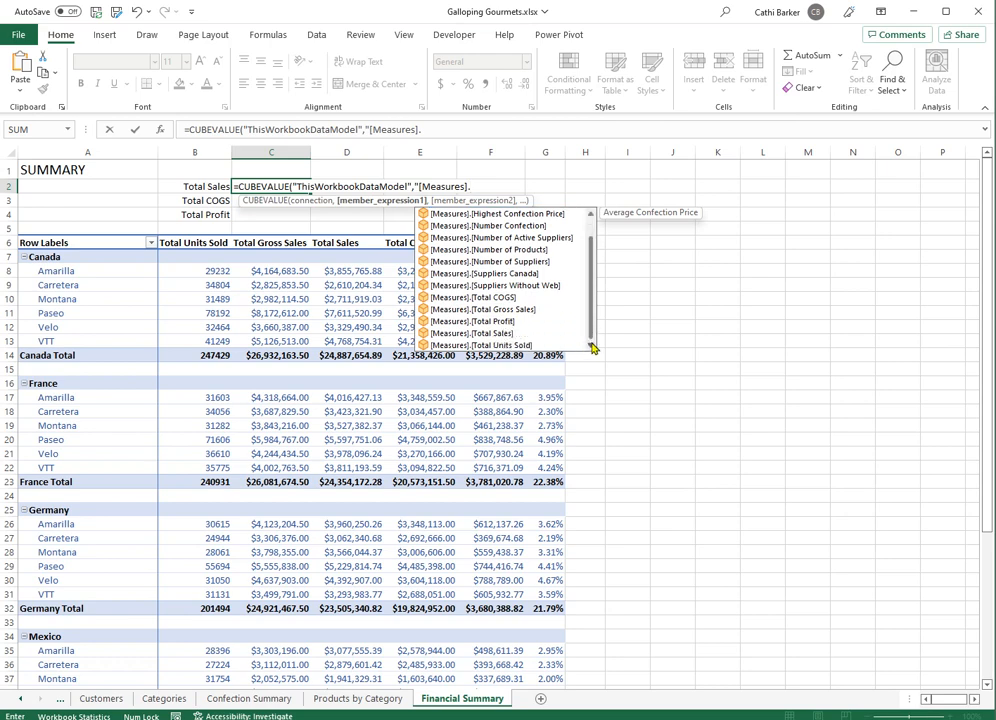
pyautogui.doubleClick(496, 333)
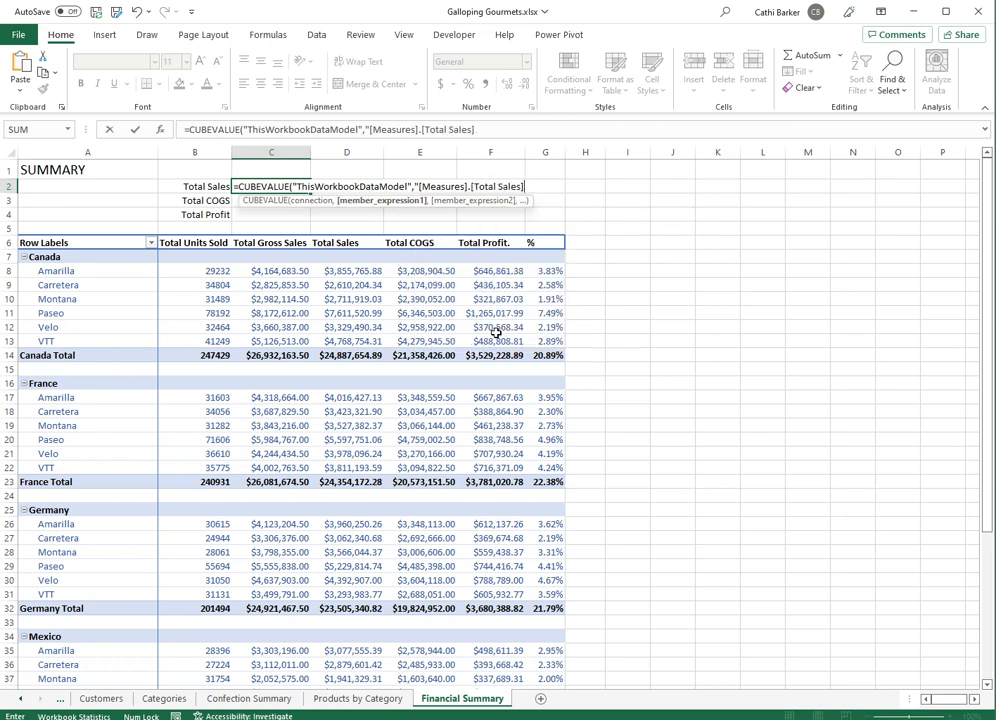
pyautogui.write('")')
pyautogui.hotkey('ctrl', 'Return')
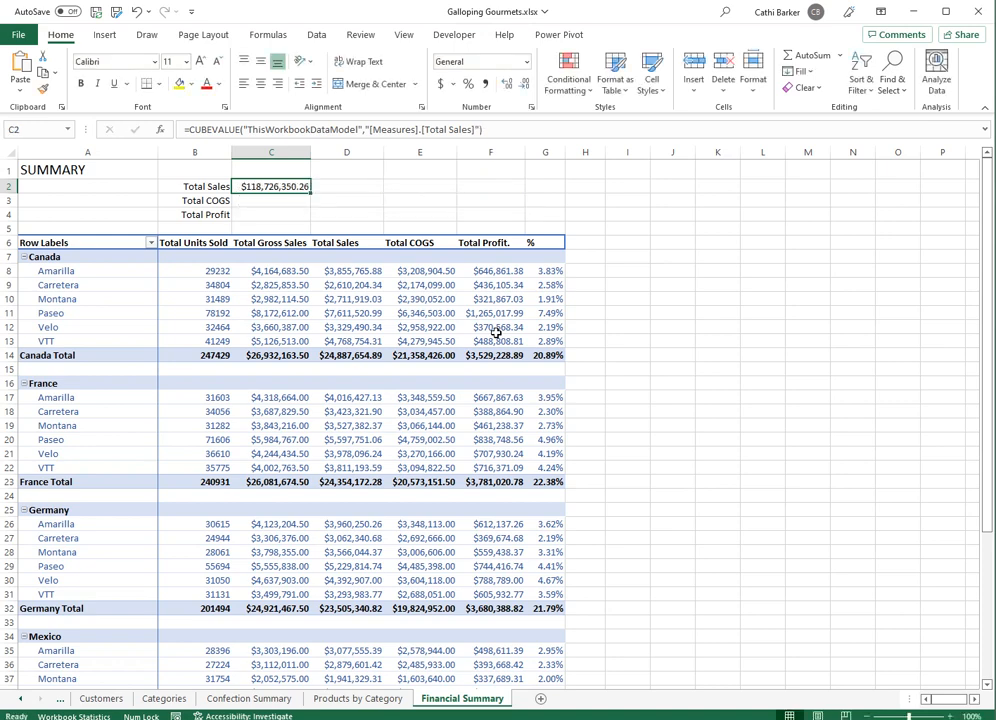
# - Begin a CUBEVALUE formula in cell C3 with ThisWorkbookDataModel as the connection
pyautogui.press('Down')
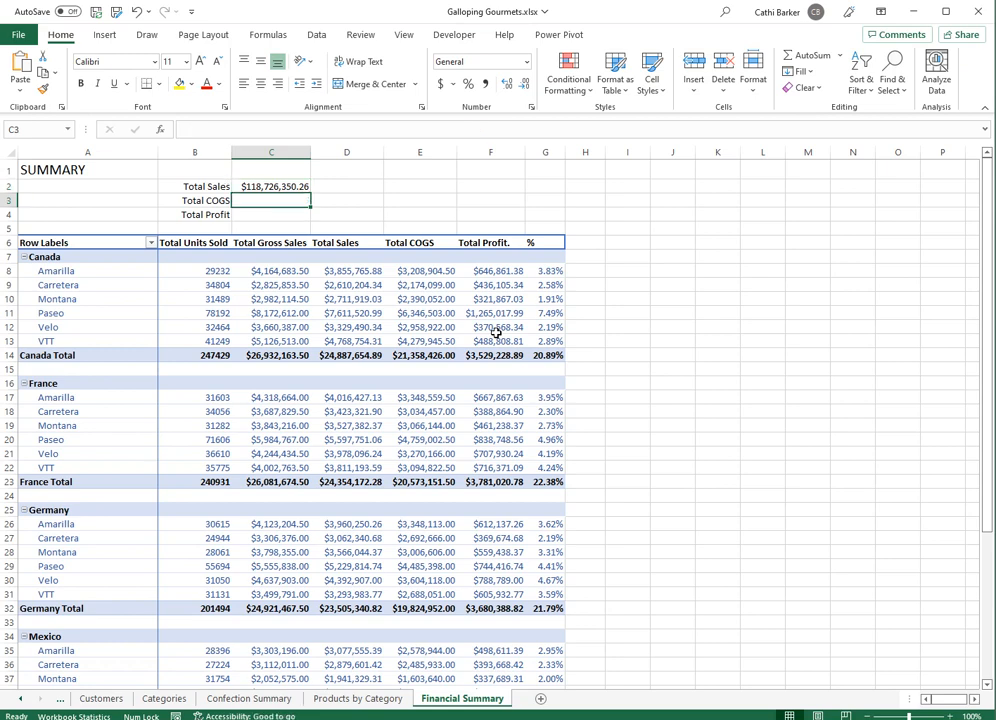
pyautogui.write('=cub')
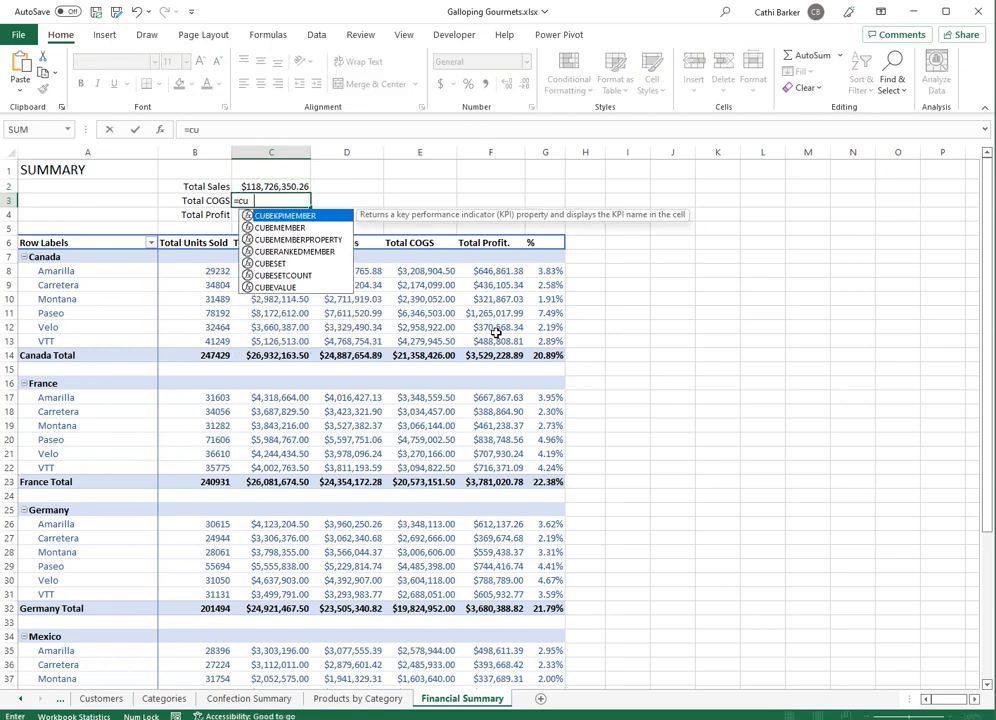
pyautogui.doubleClick(275, 287)
pyautogui.write('"')
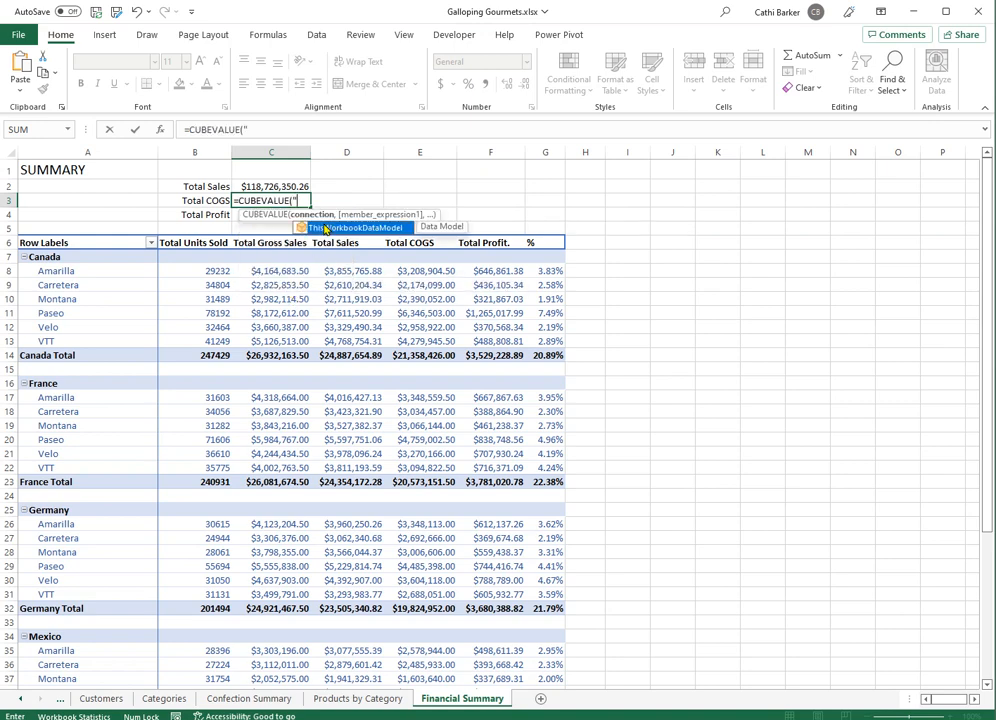
pyautogui.doubleClick(325, 226)
pyautogui.write('"m"')
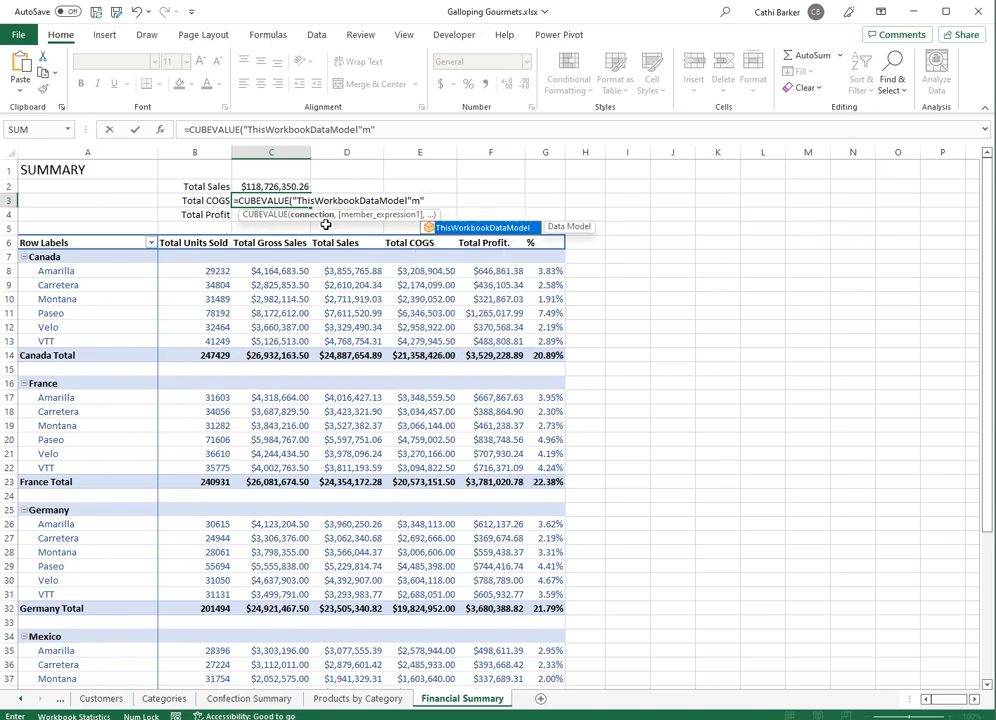
pyautogui.press('BackSpace')
pyautogui.press('BackSpace')
pyautogui.press('BackSpace')
# - Complete the CUBEVALUE formula in C3 with the member expression "[Measures].[Total COGS]"
pyautogui.write('","m')
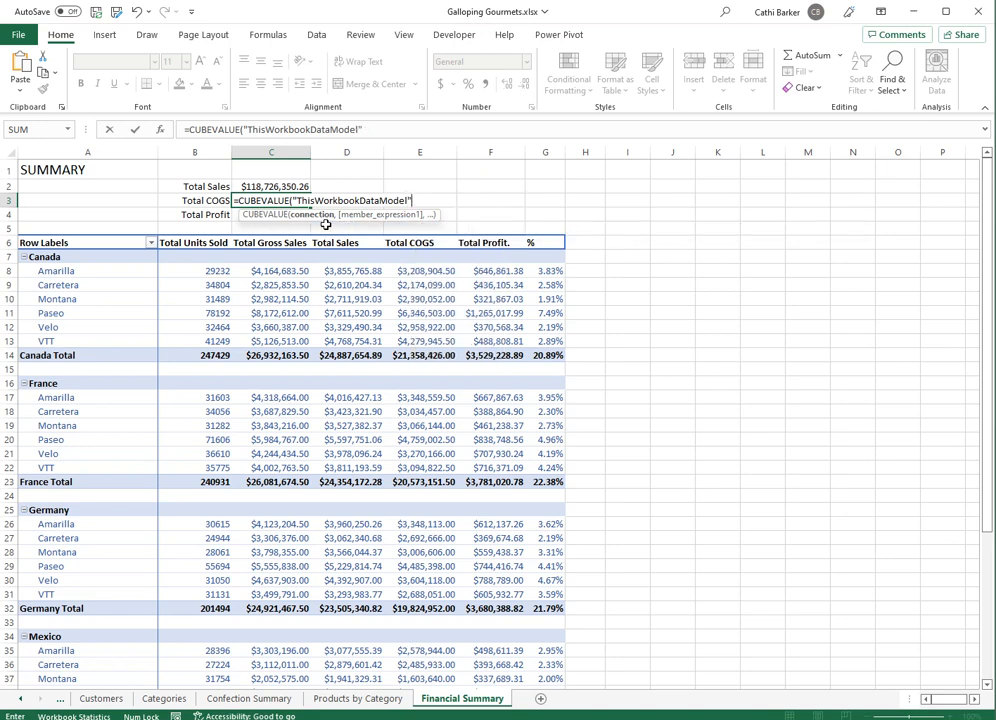
pyautogui.write('ea')
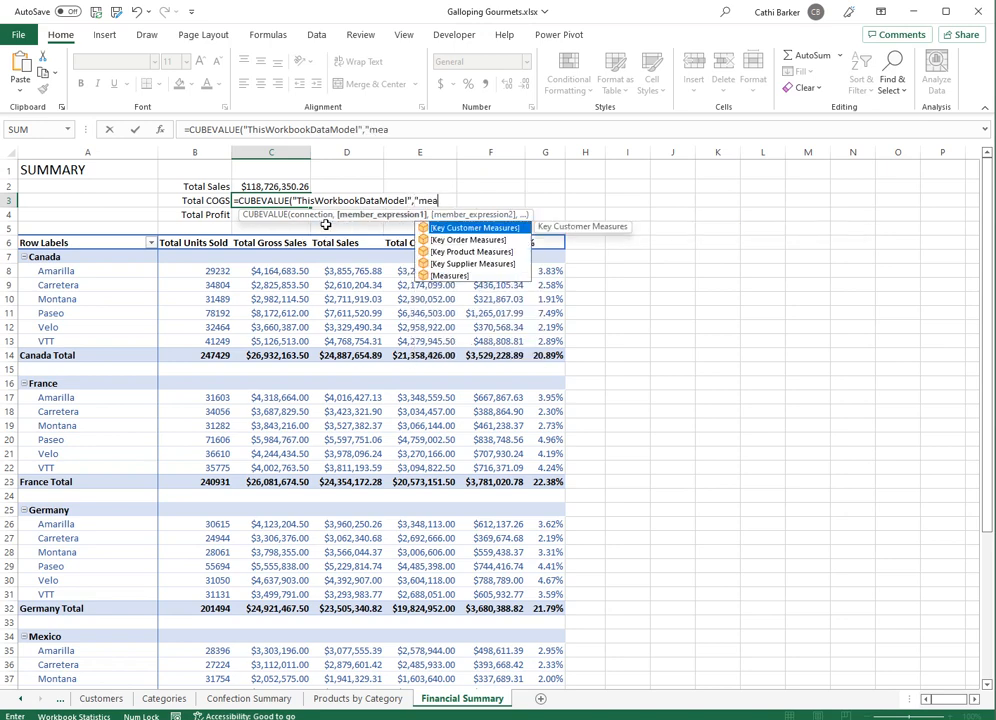
pyautogui.doubleClick(446, 276)
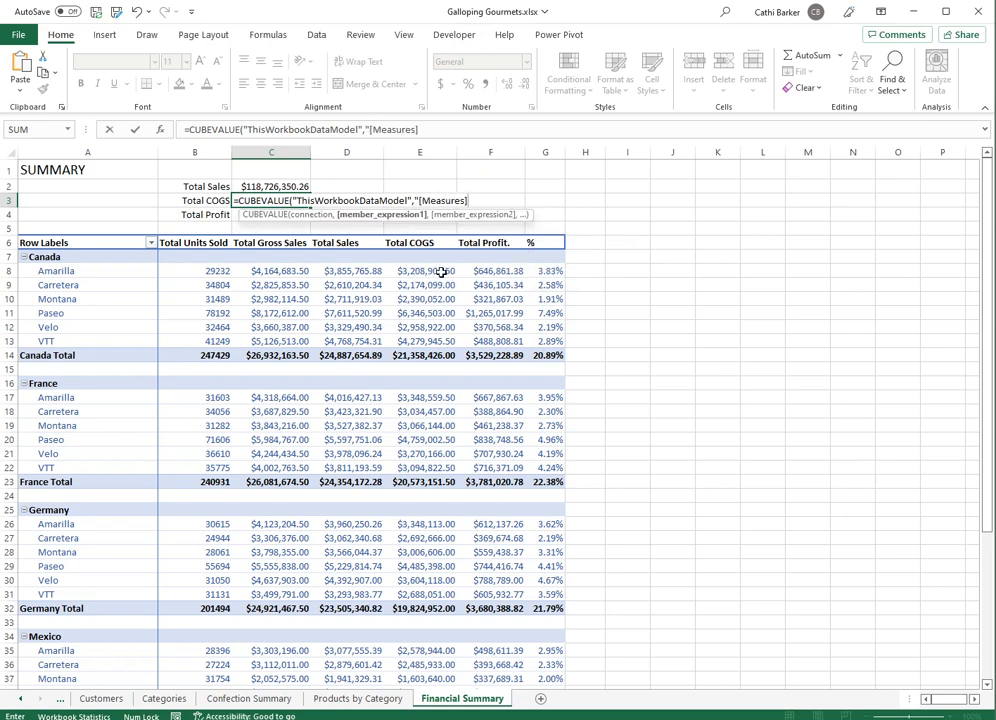
pyautogui.write('.')
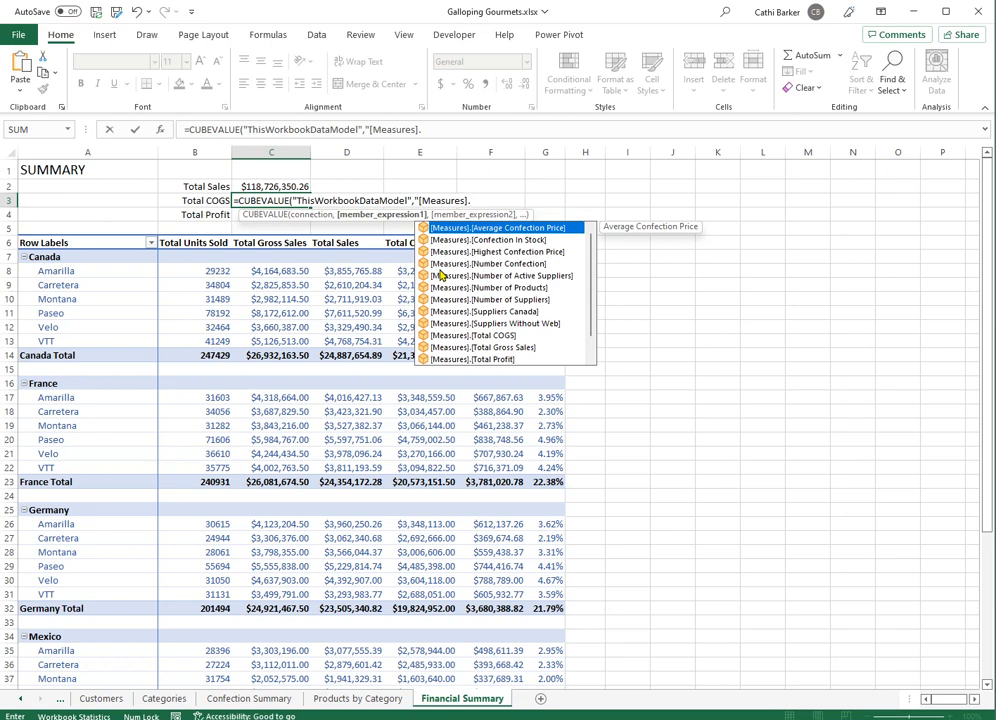
pyautogui.doubleClick(511, 333)
pyautogui.write('"')
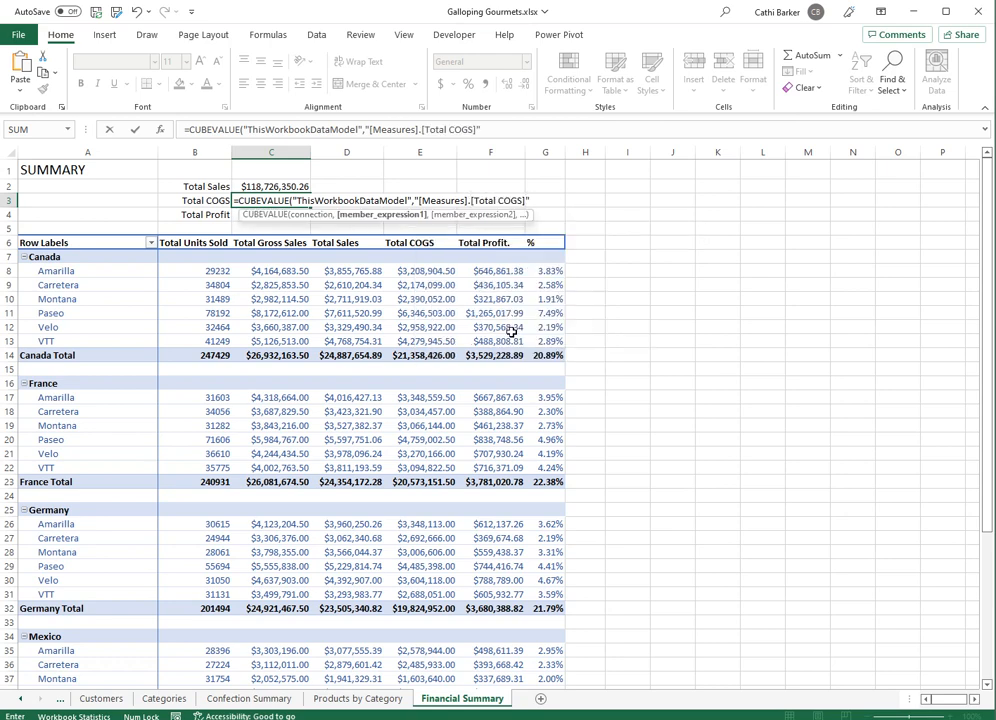
pyautogui.write(')')
pyautogui.hotkey('ctrl', 'Return')
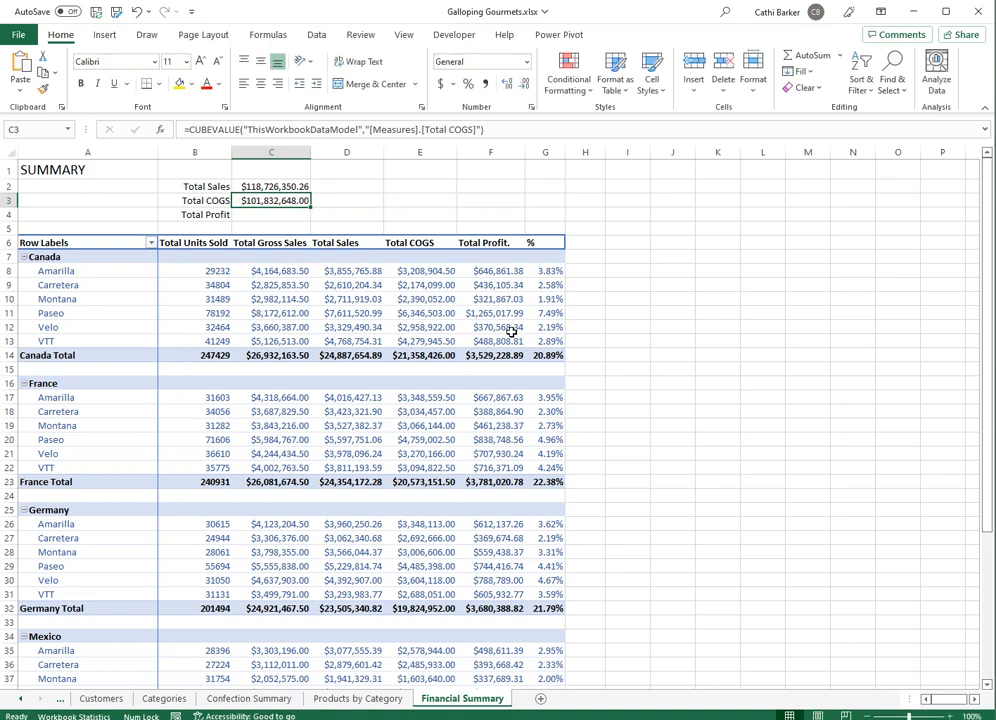
# - Begin a CUBEVALUE formula in cell C4 with "ThisWorkbookDataModel" as the connection and open the member expression argument
pyautogui.press('Down')
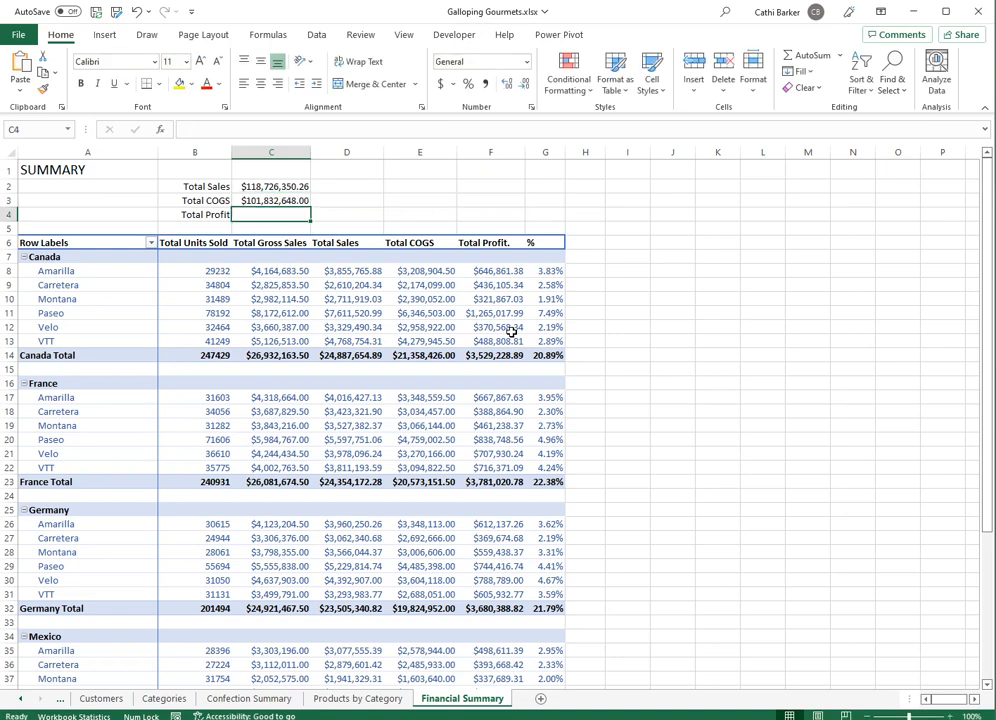
pyautogui.write('=cube')
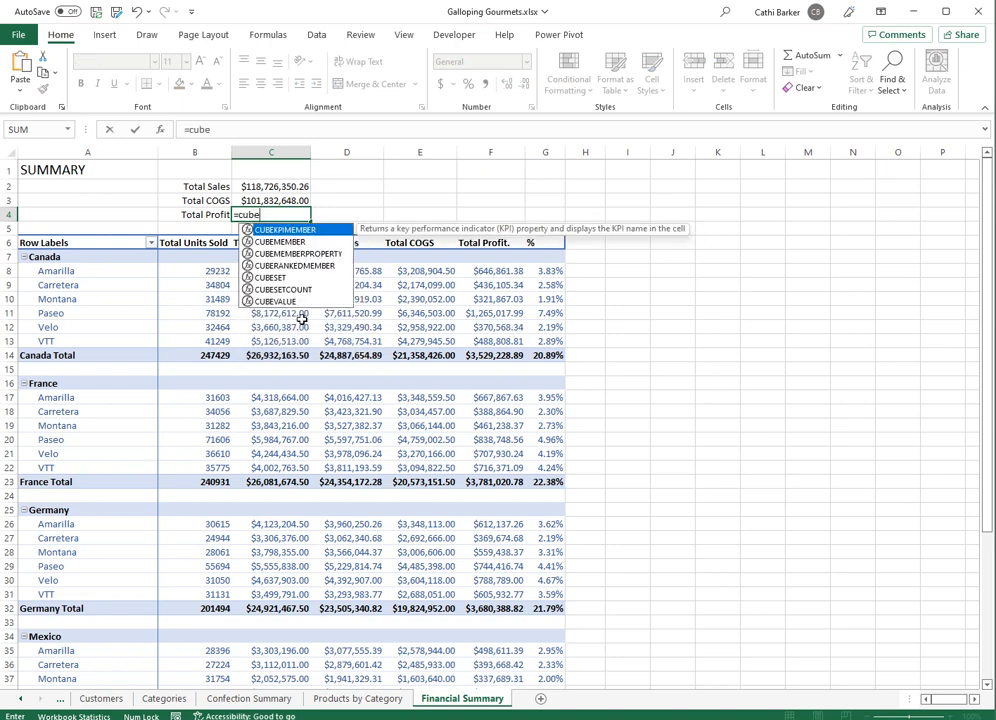
pyautogui.doubleClick(284, 302)
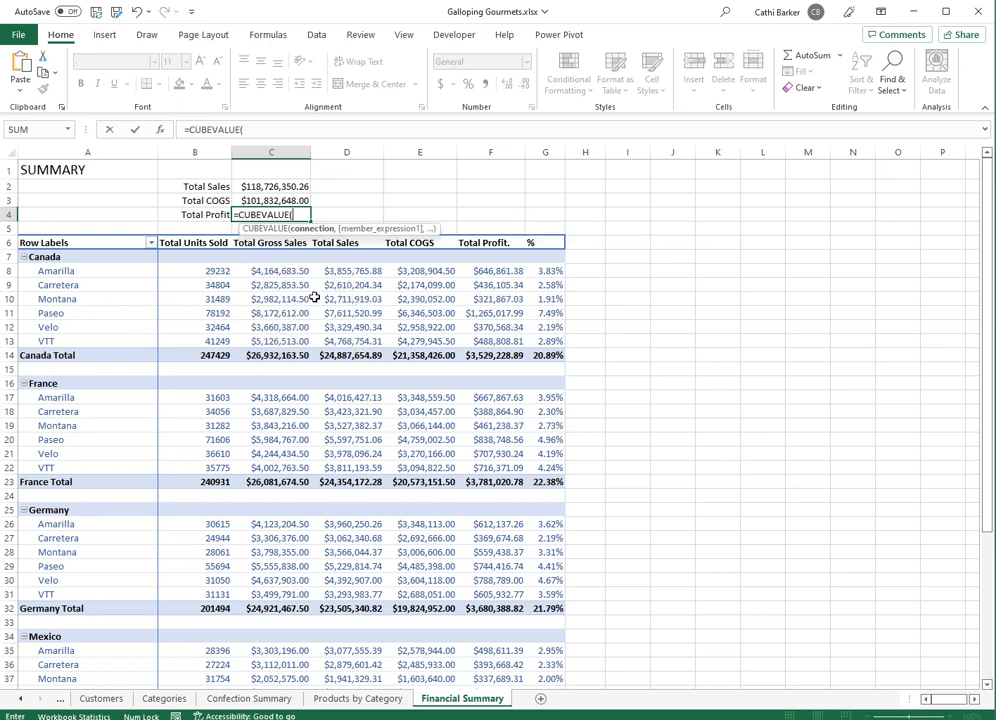
pyautogui.write('"')
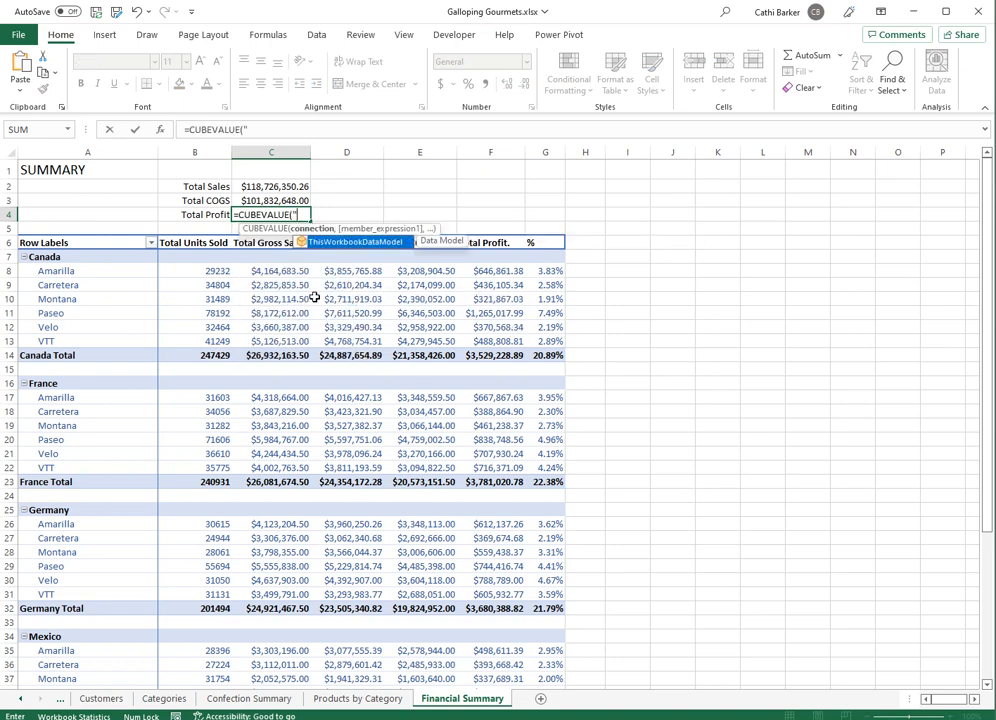
pyautogui.doubleClick(357, 243)
pyautogui.write('",')
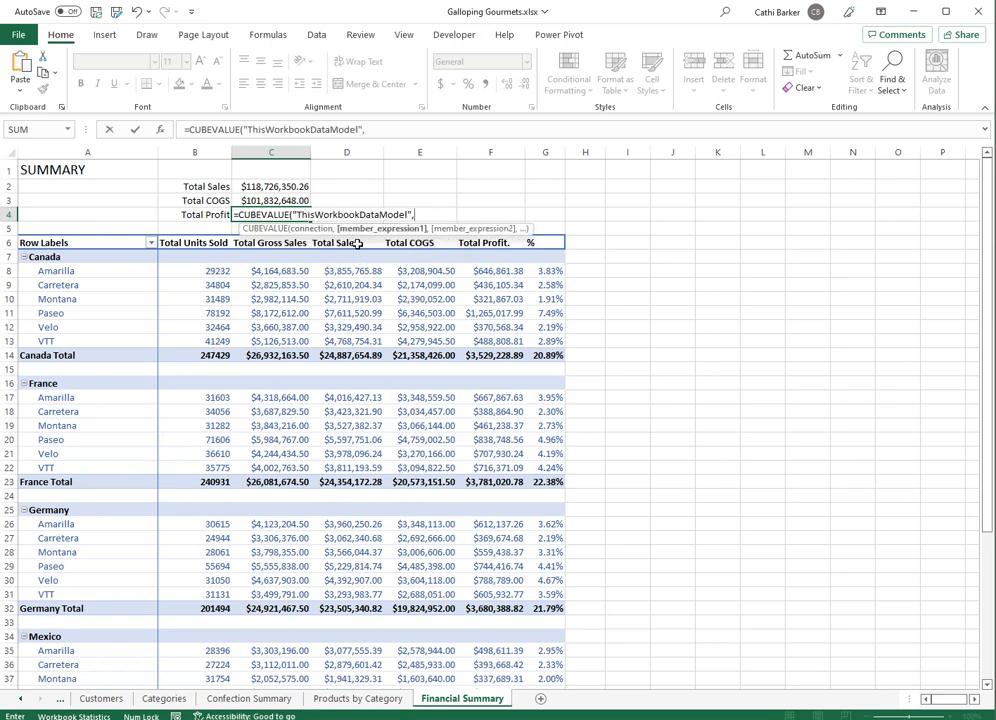
# - Complete the CUBEVALUE formula in C4 with the member expression "[Measures].[Total Profit]", keeping C4 selected
pyautogui.write('"mea')
pyautogui.doubleClick(449, 290)
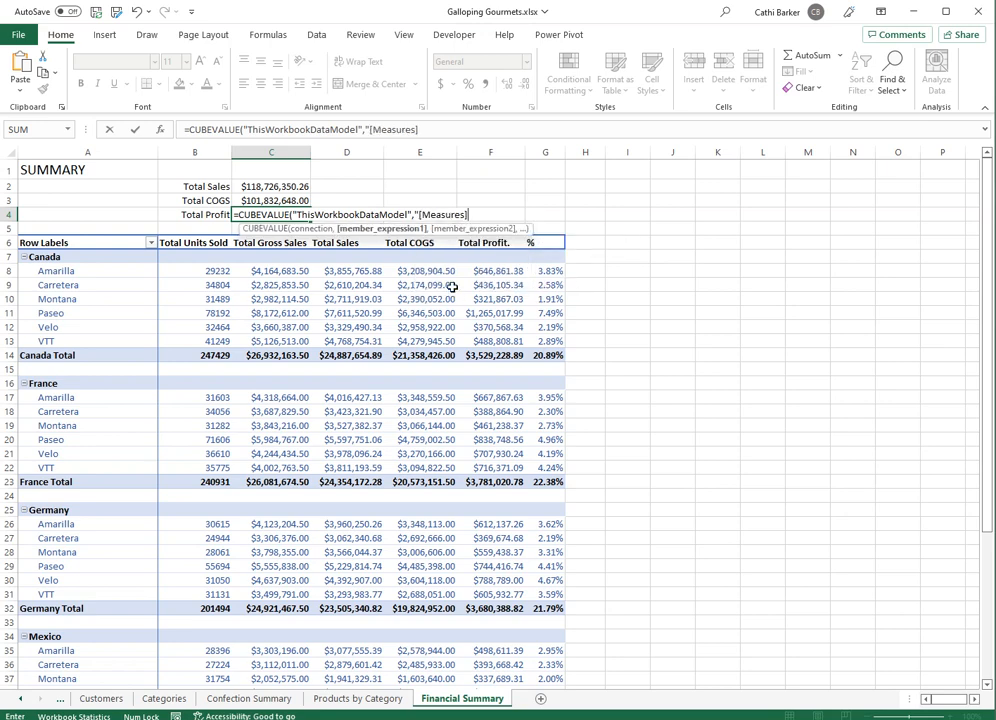
pyautogui.write('.')
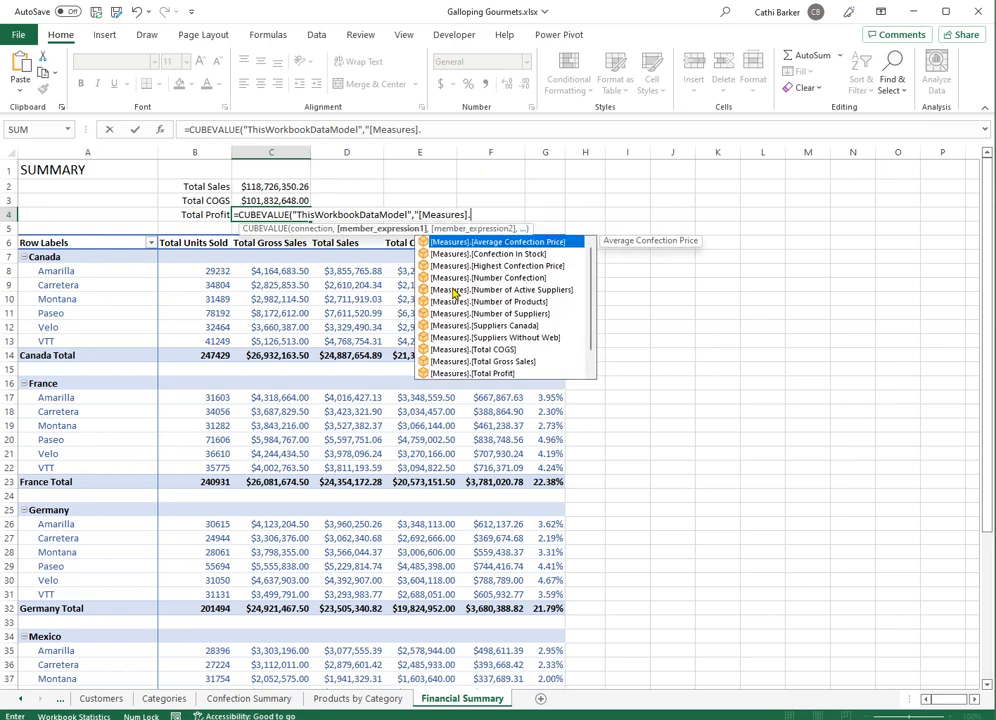
pyautogui.write('t')
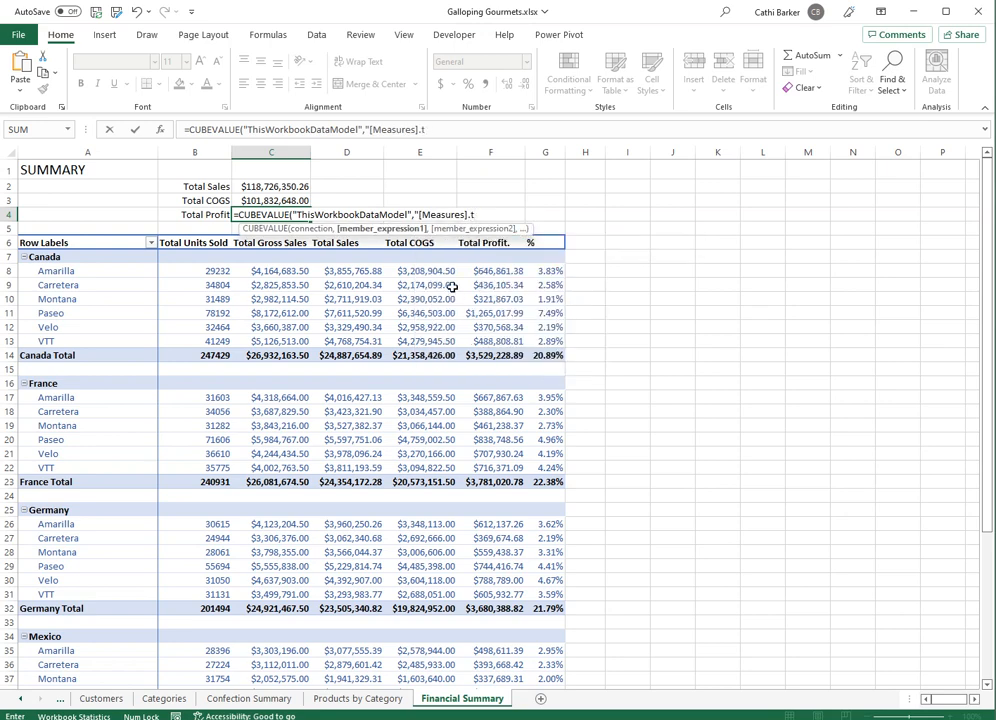
pyautogui.press('BackSpace')
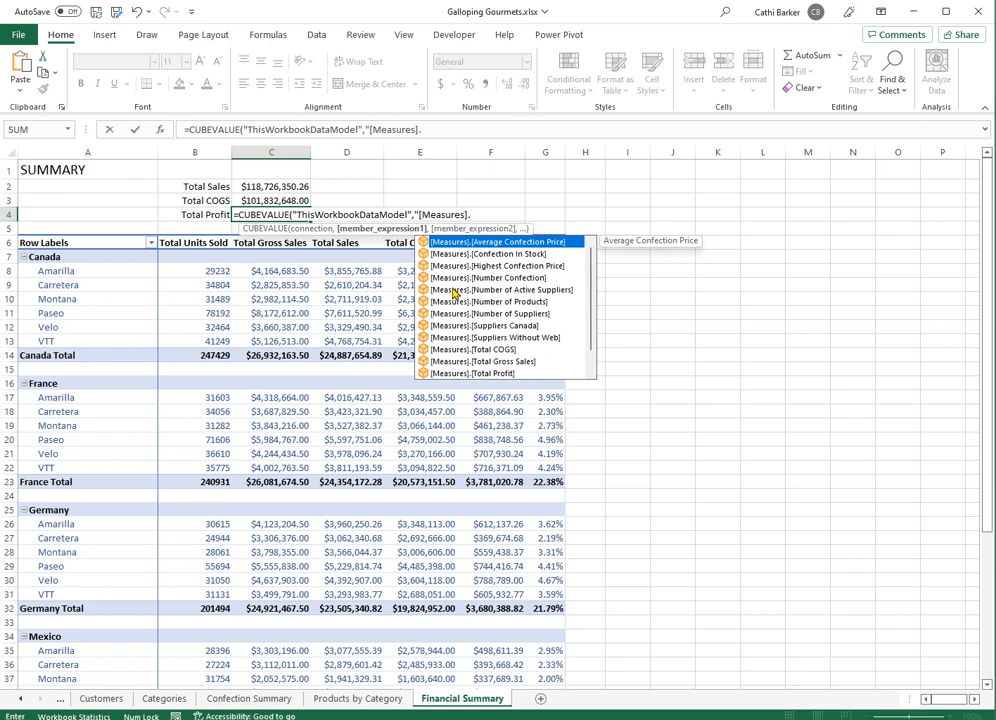
pyautogui.doubleClick(504, 373)
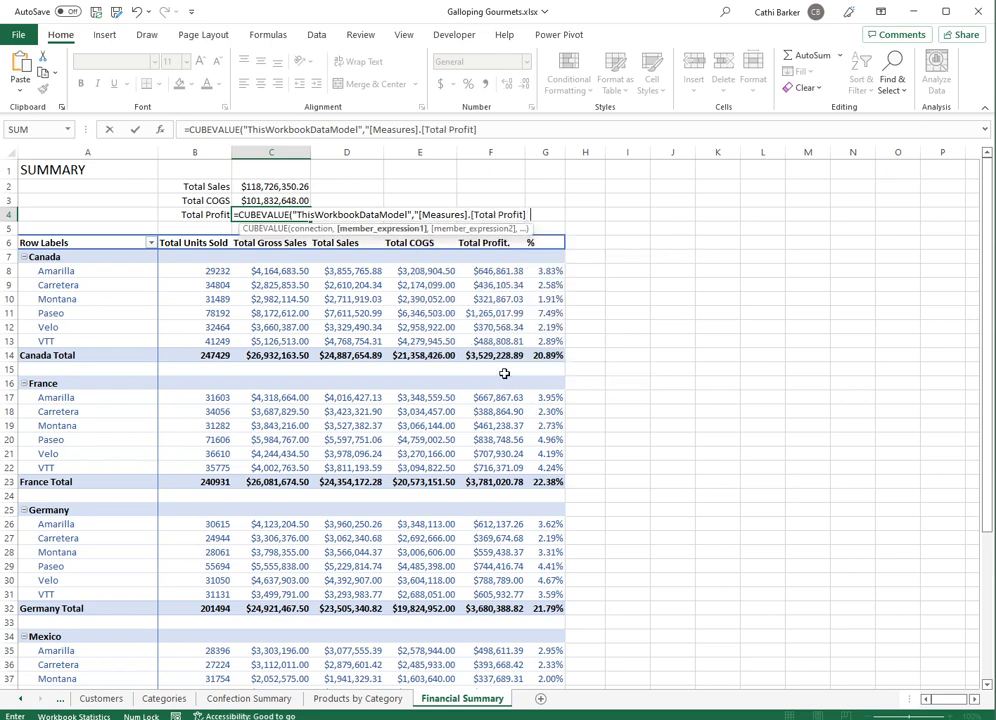
pyautogui.write(')')
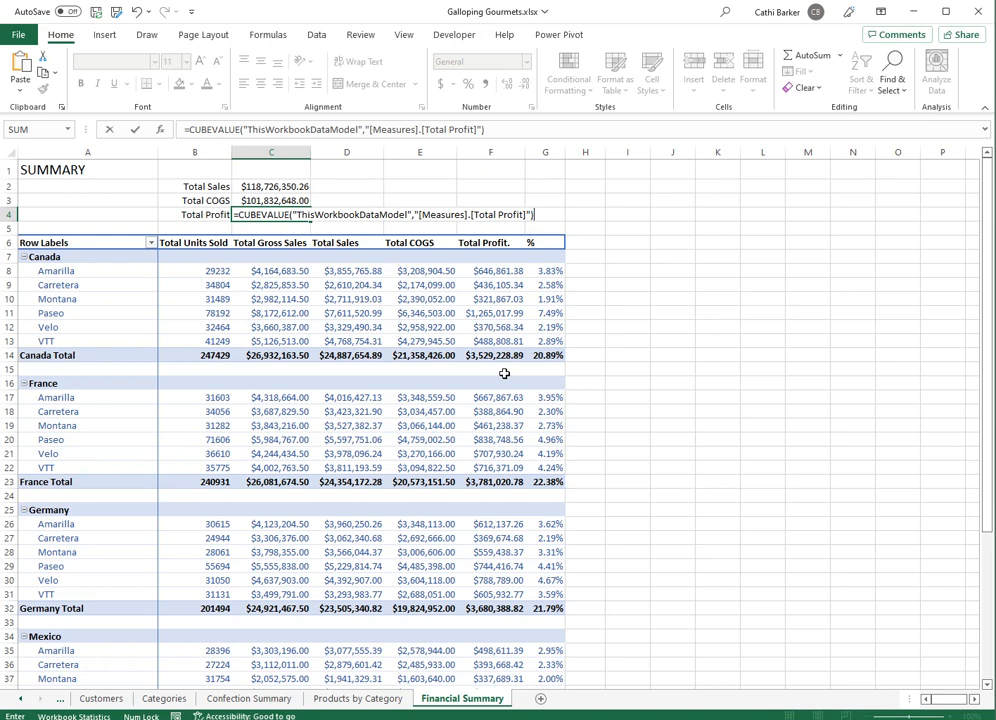
pyautogui.hotkey('ctrl', 'Return')
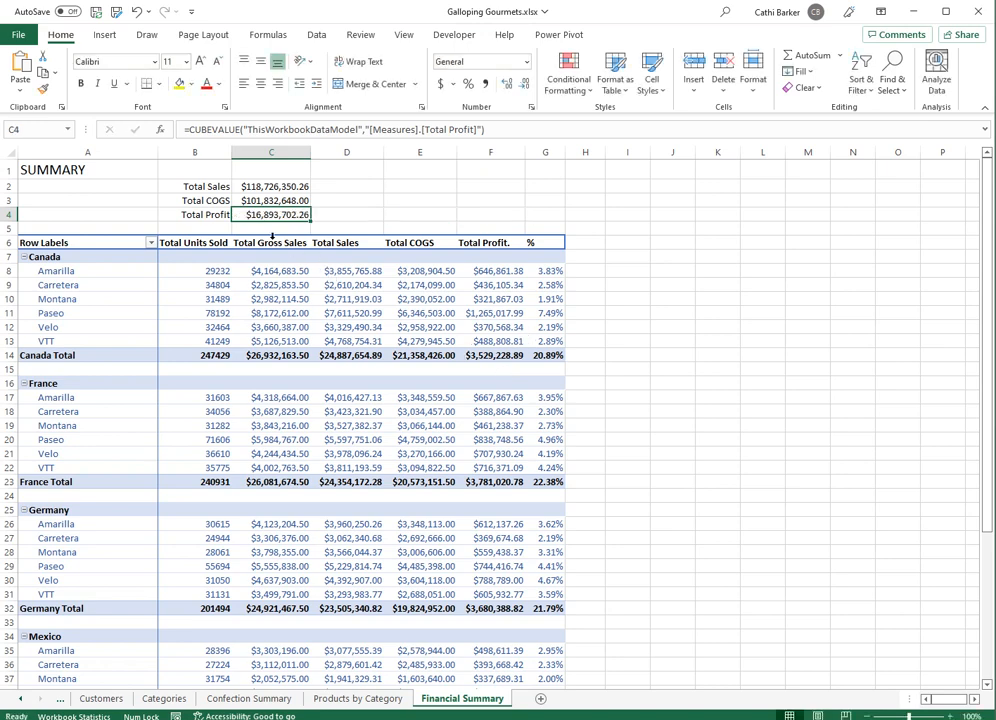
# - Apply all borders to the summary labels and values in B2:C4
pyautogui.click(173, 186)
pyautogui.moveTo(173, 186); pyautogui.dragTo(275, 214)
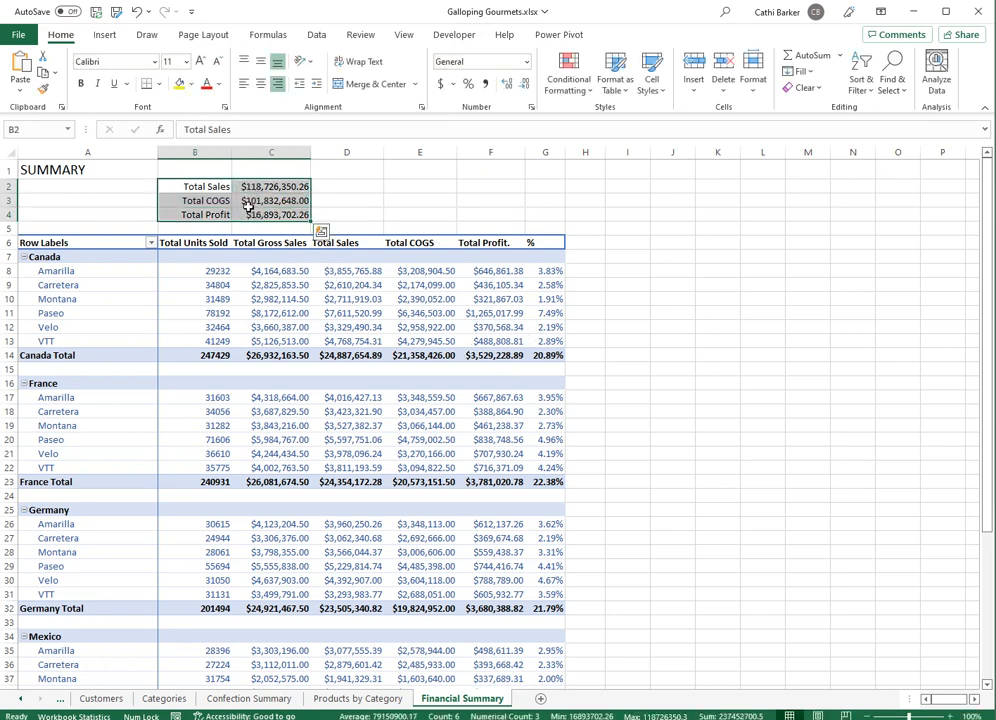
pyautogui.click(158, 83)
pyautogui.click(186, 224)
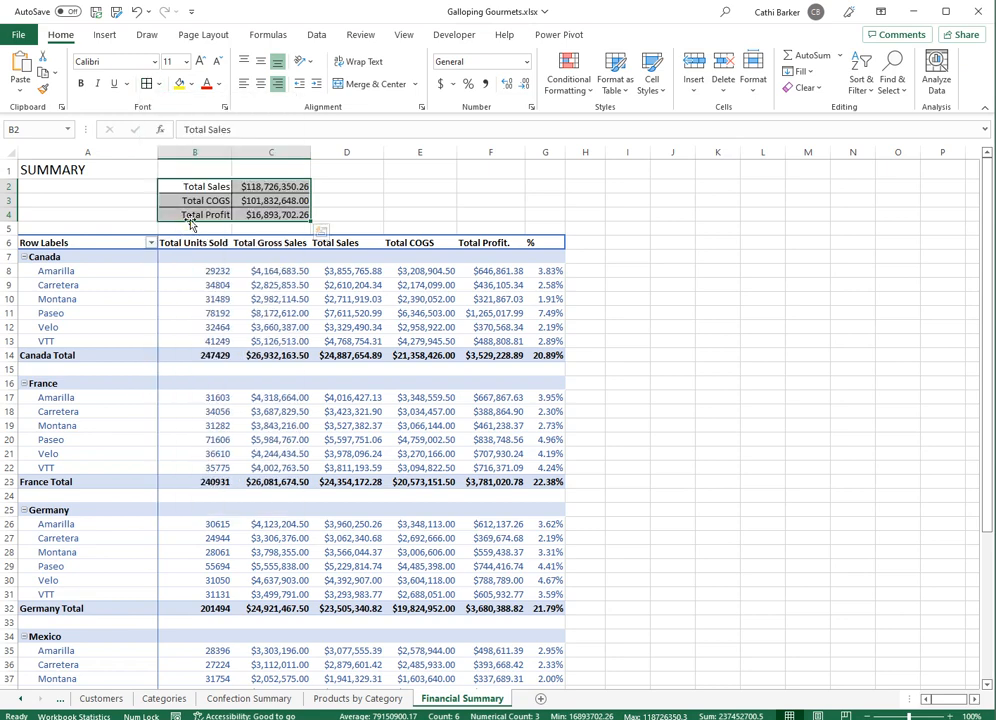
pyautogui.click(378, 192)
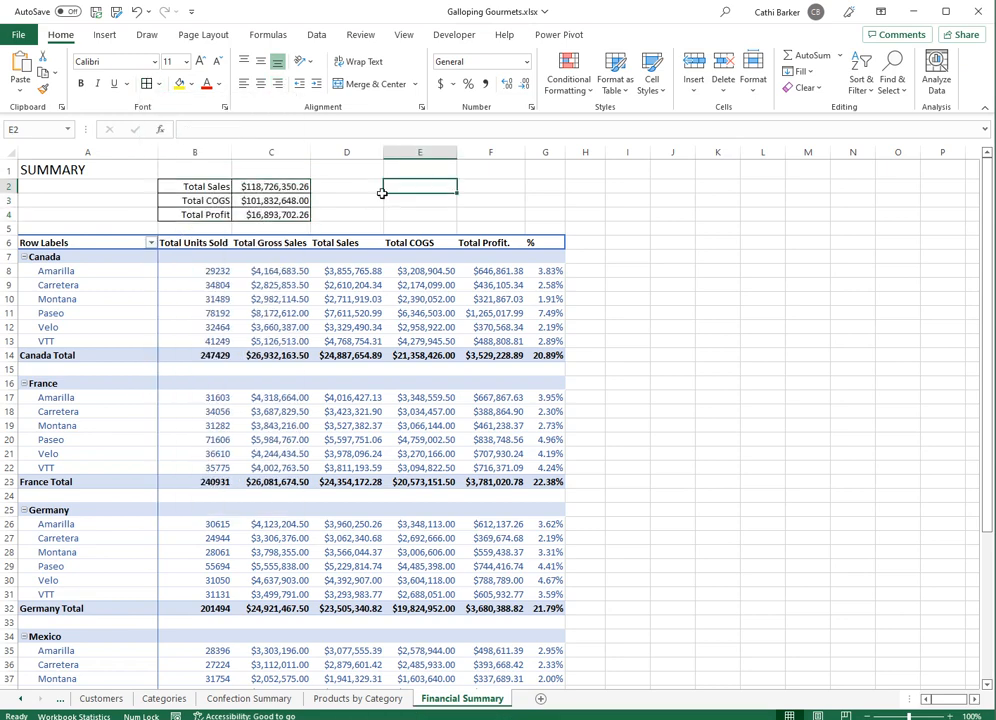
# - Fill the summary label cells B2:B4 with the lightest tint of the light blue theme colour beside green
pyautogui.moveTo(200, 187); pyautogui.dragTo(205, 214)
pyautogui.click(190, 84)
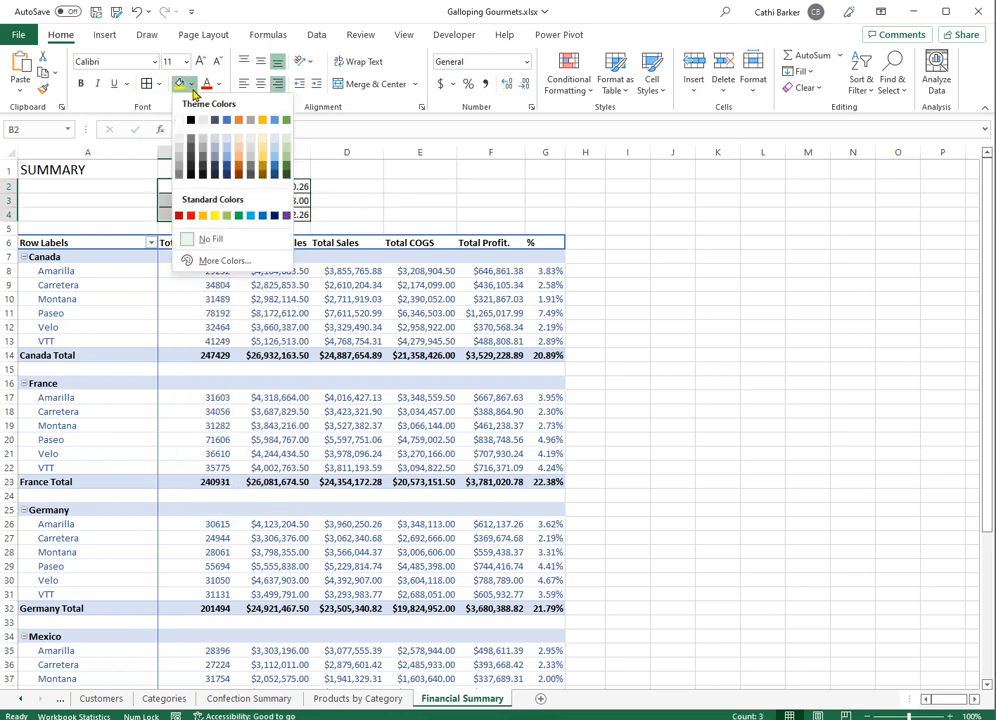
pyautogui.click(196, 238)
pyautogui.click(431, 182)
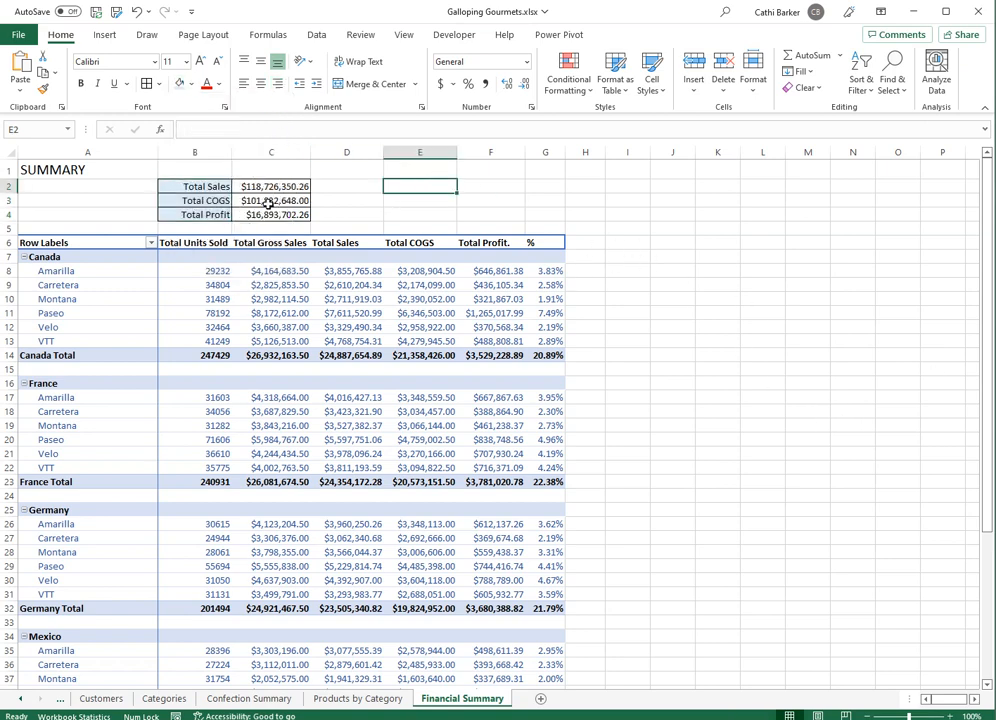
# - Set the fill of label cells B2:B4 to the lightest tint of the blue theme colour beside orange, matching the PivotTable's shaded rows
pyautogui.moveTo(205, 187); pyautogui.dragTo(207, 213)
pyautogui.click(190, 84)
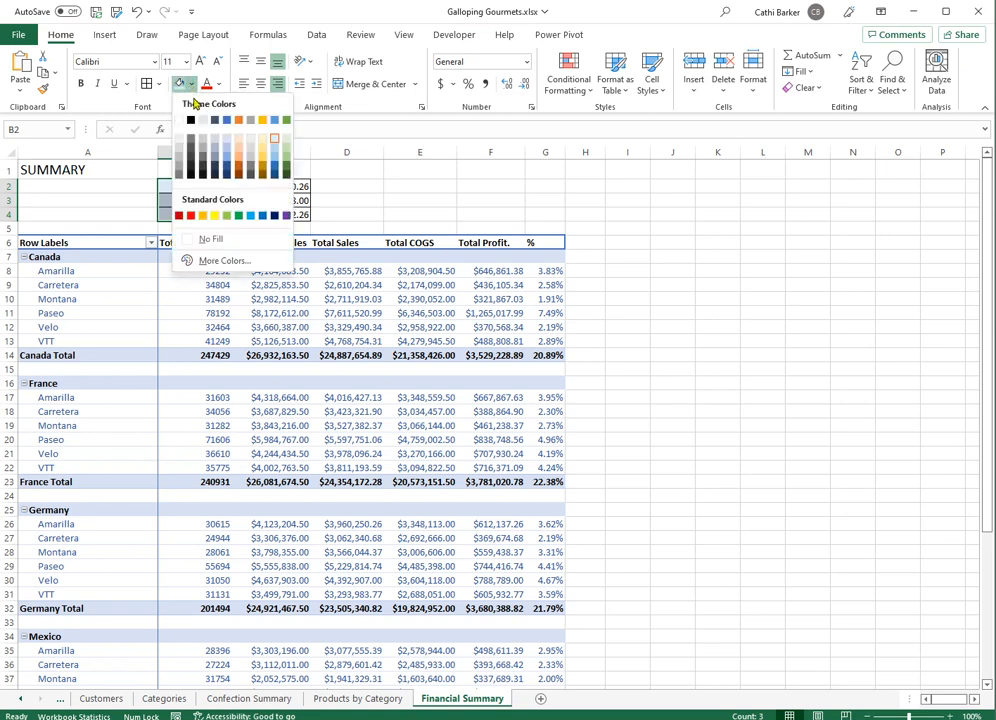
pyautogui.click(229, 140)
pyautogui.click(640, 354)
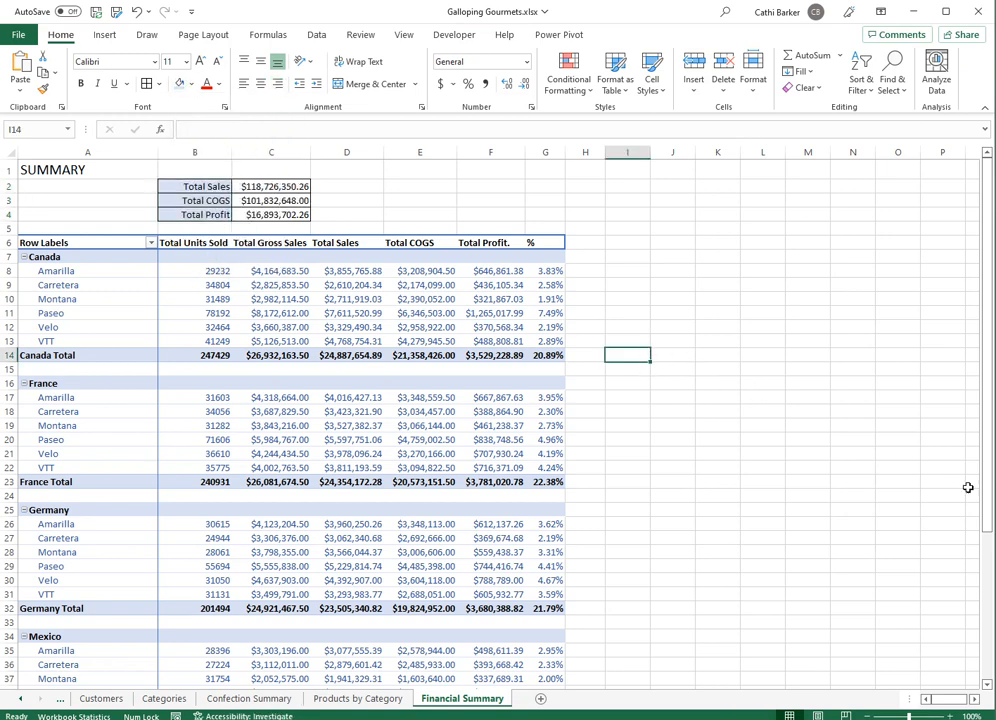